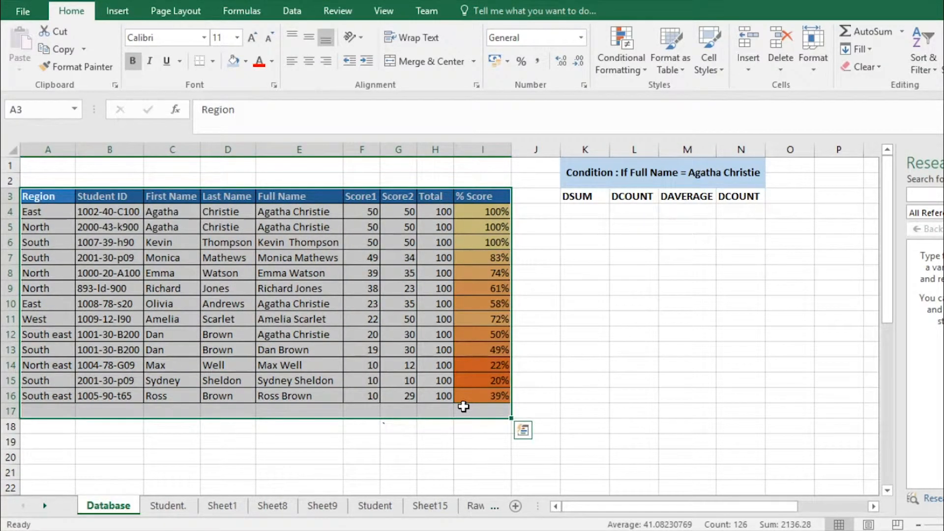
- Examine the student database table, its Full Name and score columns, and the full-name condition above the function headings
click(463, 407)
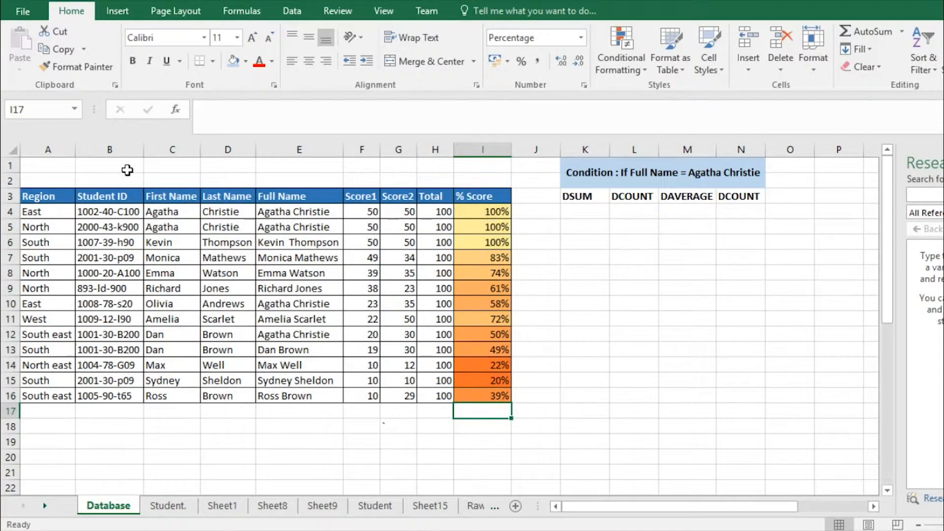
drag(49, 196, 480, 390)
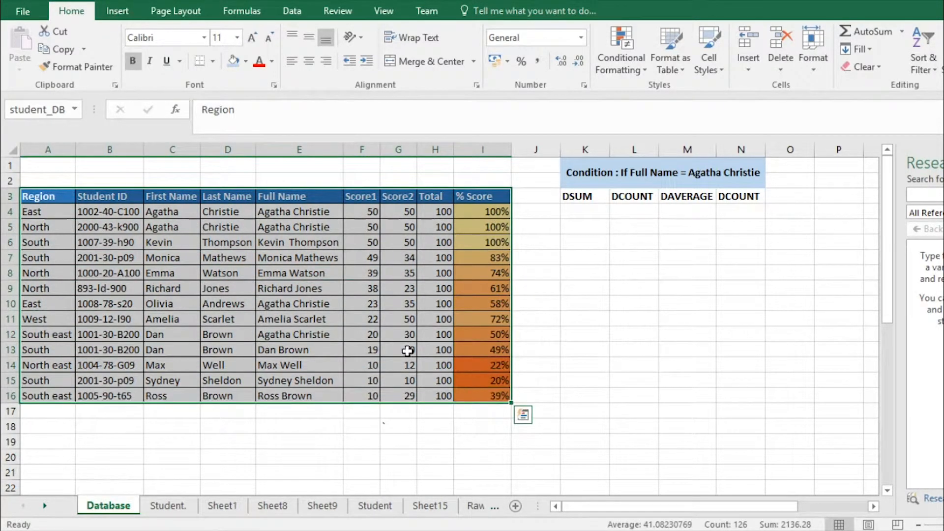
click(291, 449)
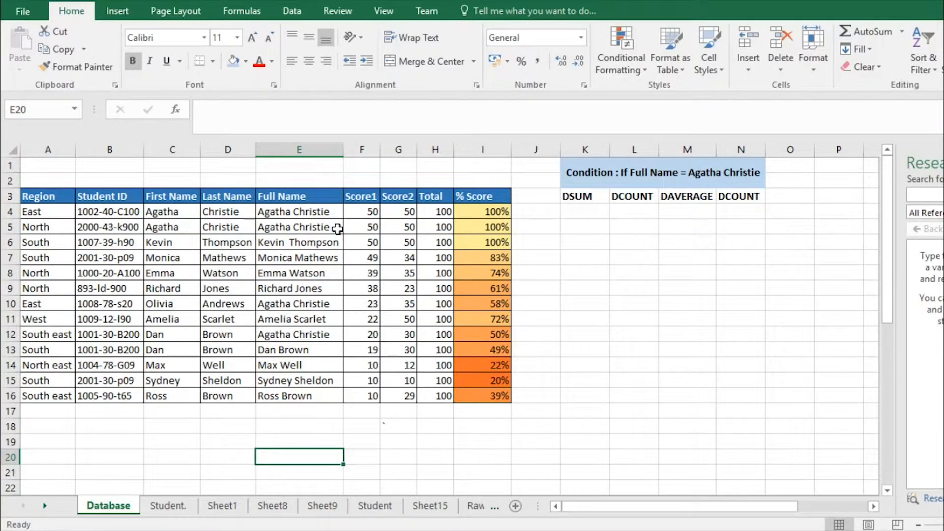
click(635, 180)
drag(359, 211, 369, 389)
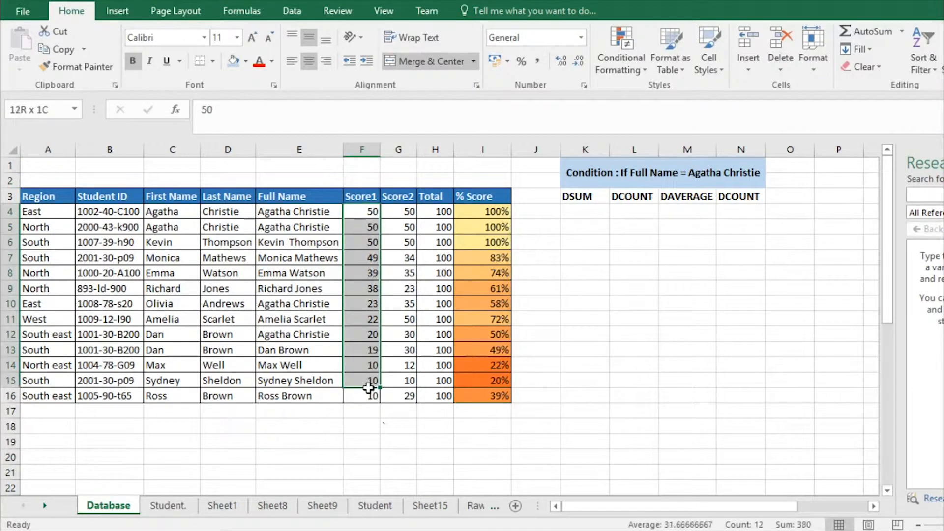
click(654, 197)
click(751, 175)
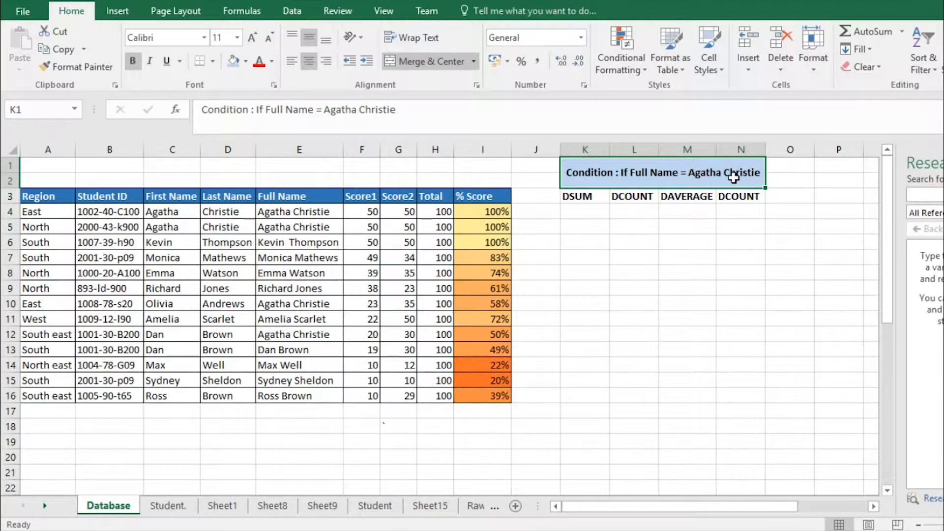
click(277, 216)
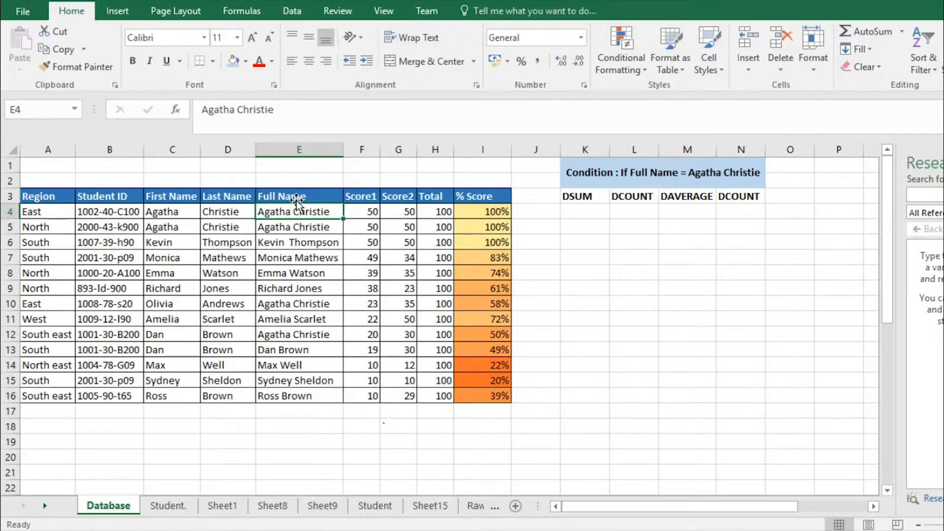
shift+click(280, 222)
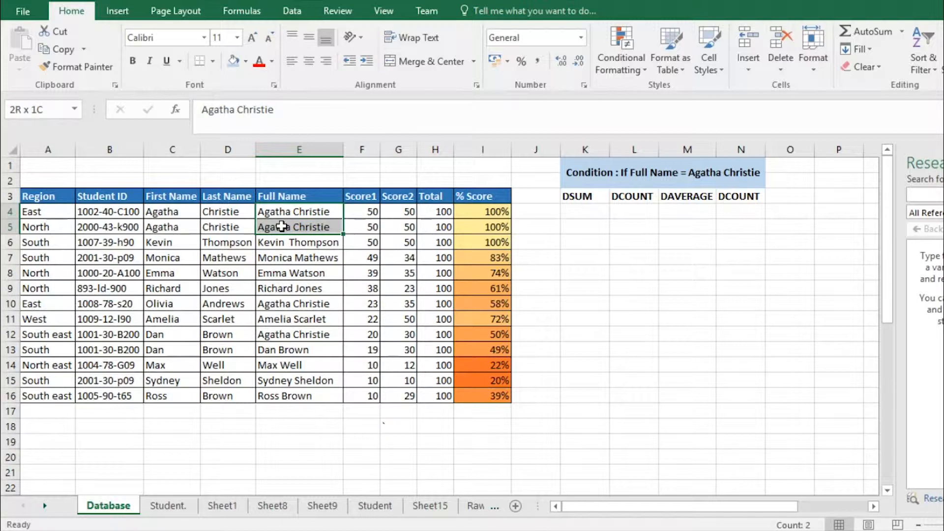
click(410, 222)
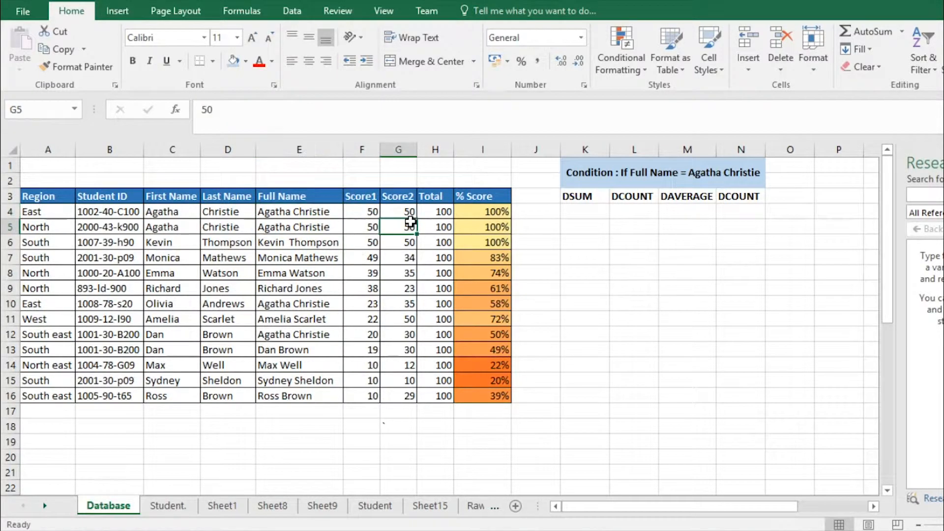
click(560, 211)
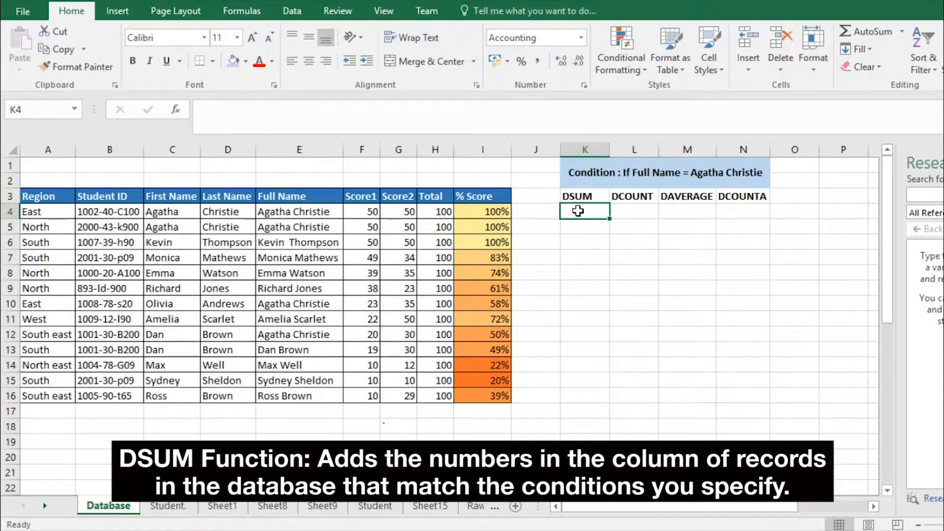
text(=dum)
key(BackSpace)
key(BackSpace)
text(sum)
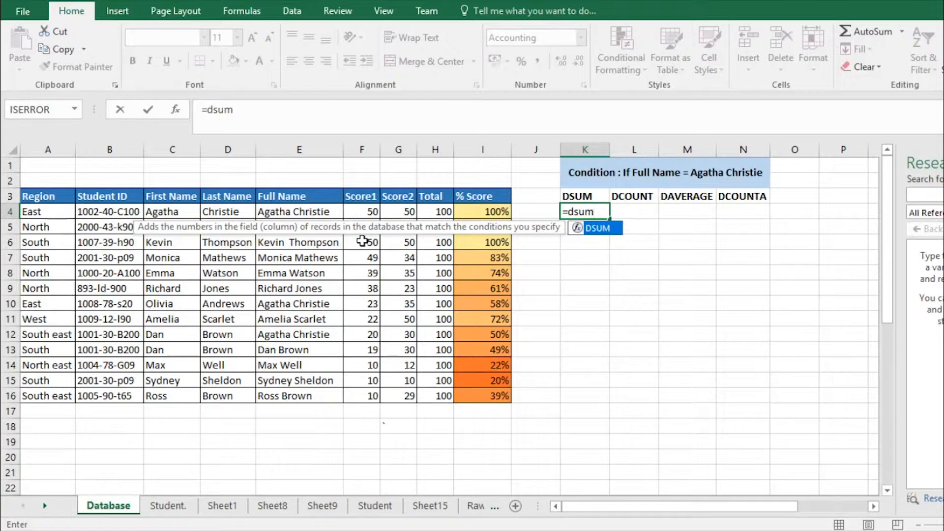
key(BackSpace)
key(BackSpace)
key(BackSpace)
key(BackSpace)
text(sum)
key(BackSpace)
key(BackSpace)
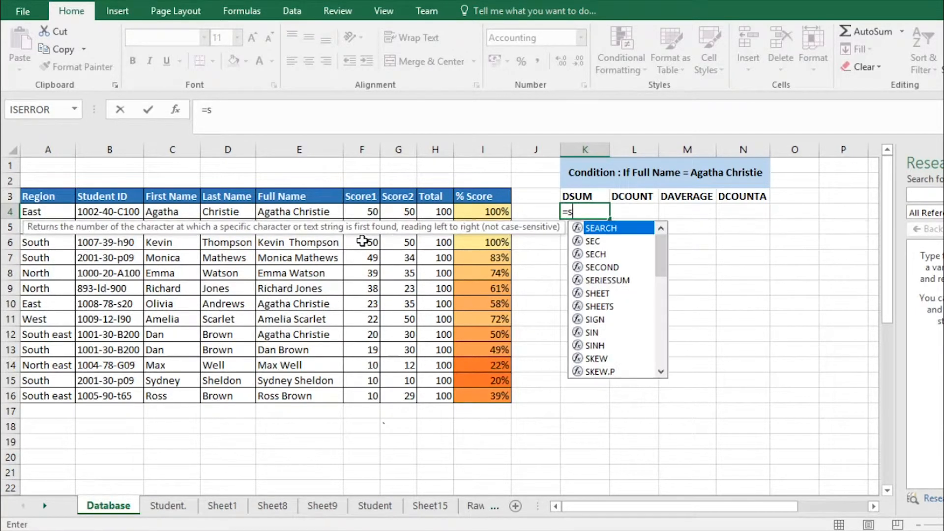
text(dsum)
key(BackSpace)
key(BackSpace)
key(BackSpace)
key(BackSpace)
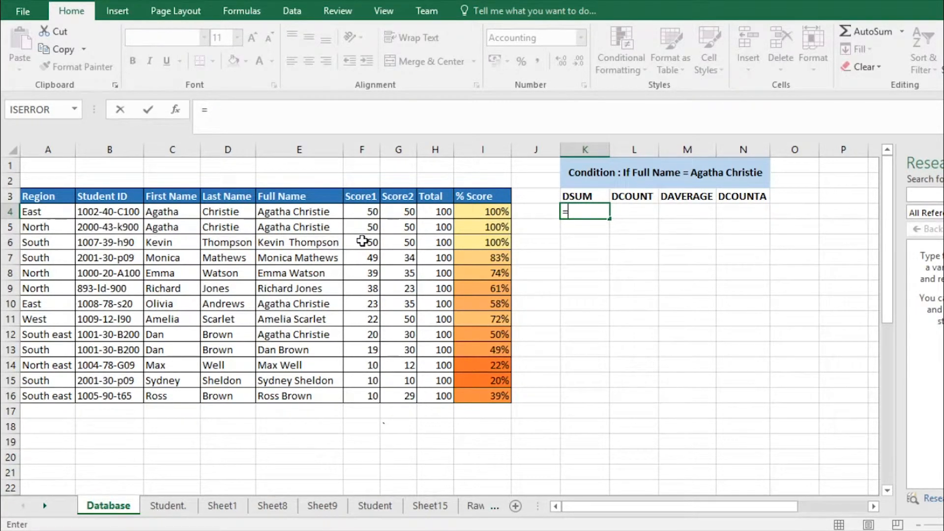
text(dsum)
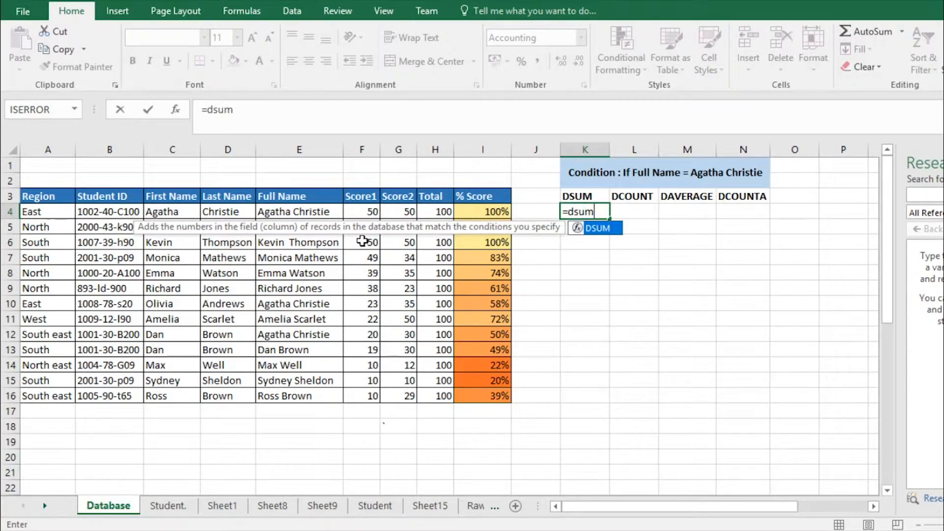
key(Tab)
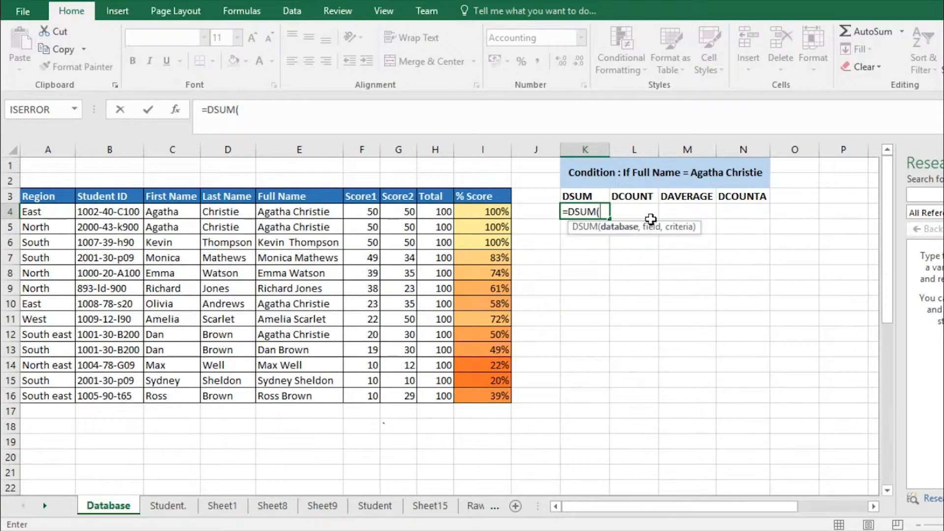
click(177, 110)
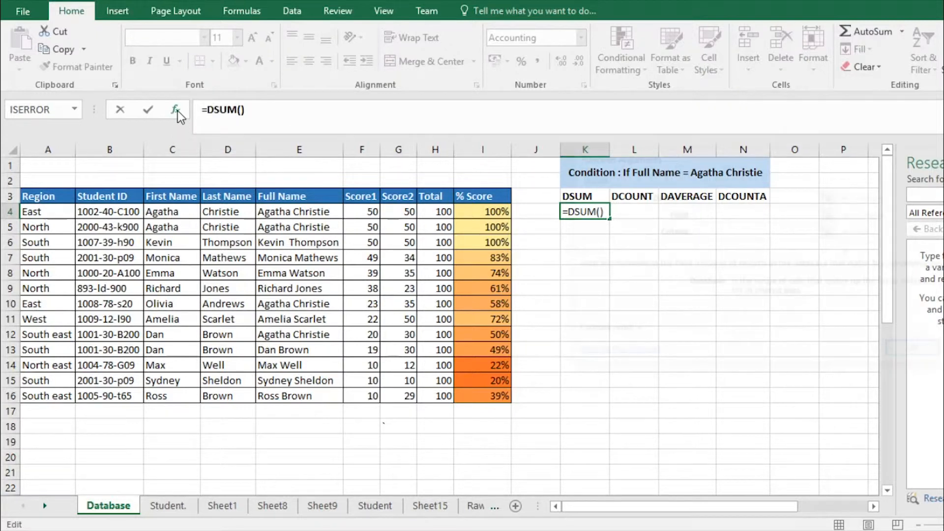
drag(689, 164, 683, 254)
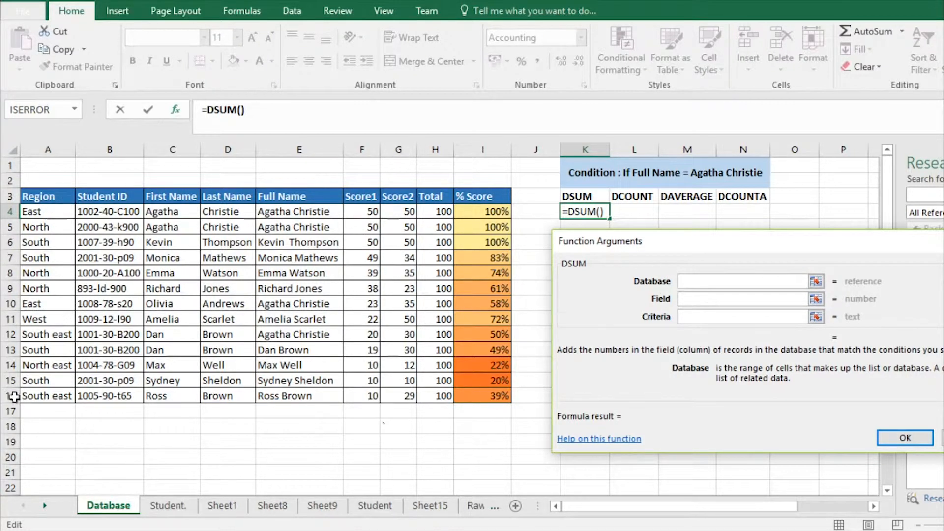
drag(55, 198, 483, 394)
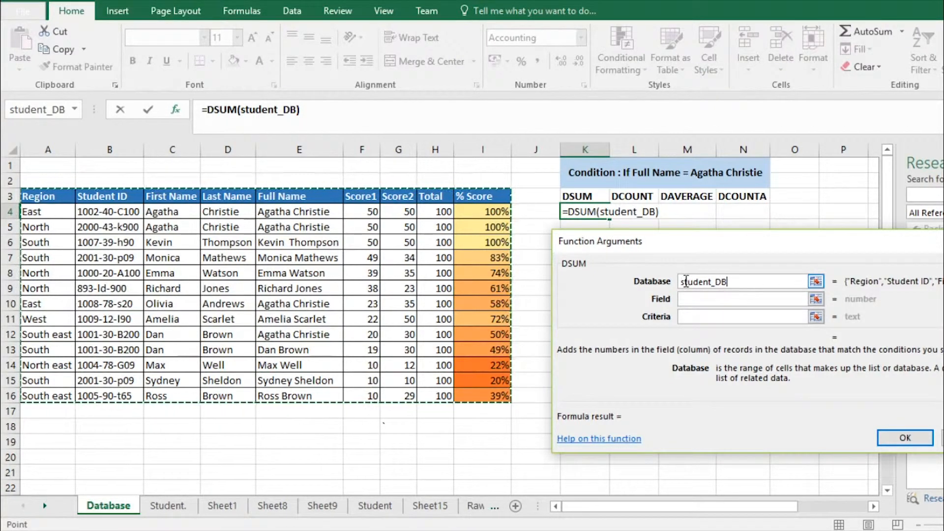
click(732, 281)
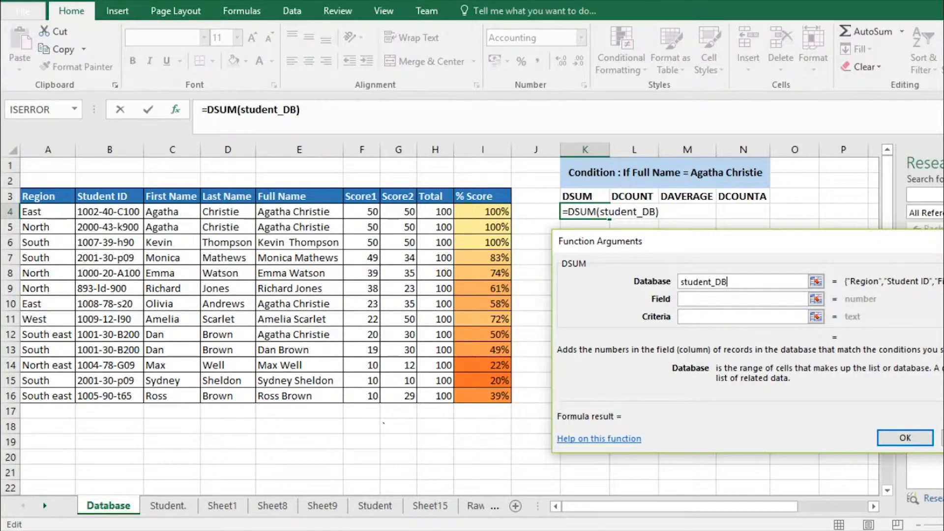
click(933, 242)
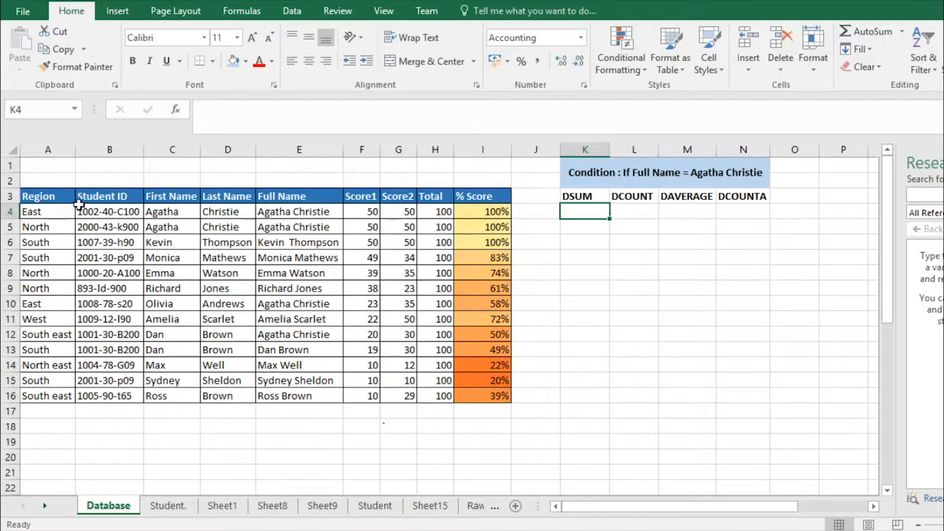
- Name the whole student table including its headers, A3:I16, as Student
drag(58, 196, 474, 396)
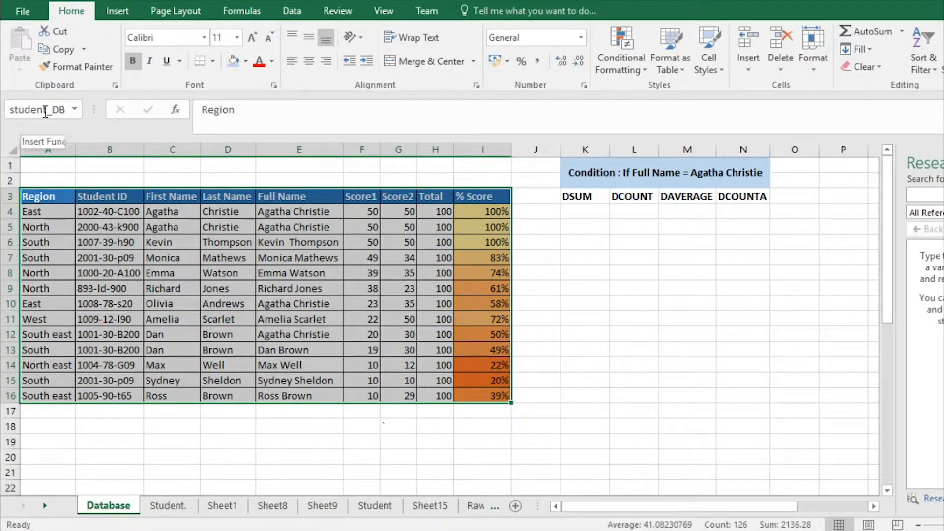
click(74, 110)
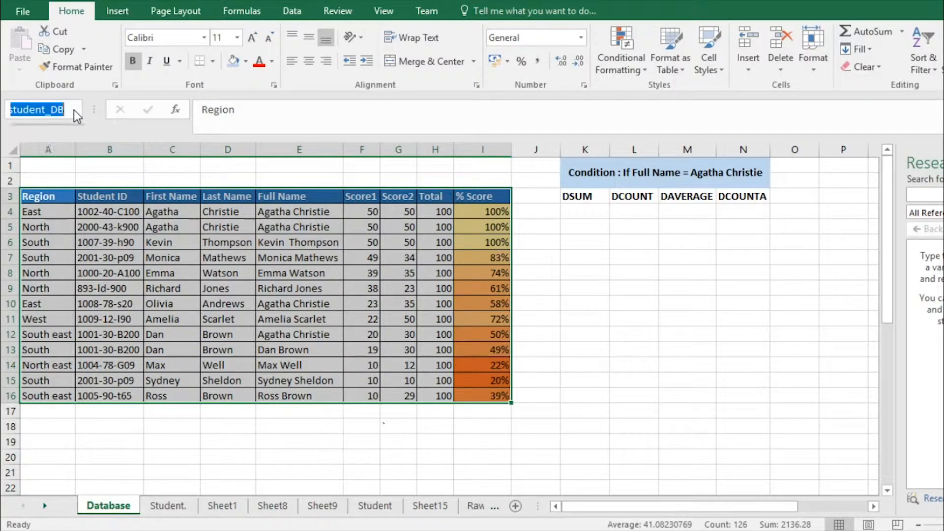
text(Stude)
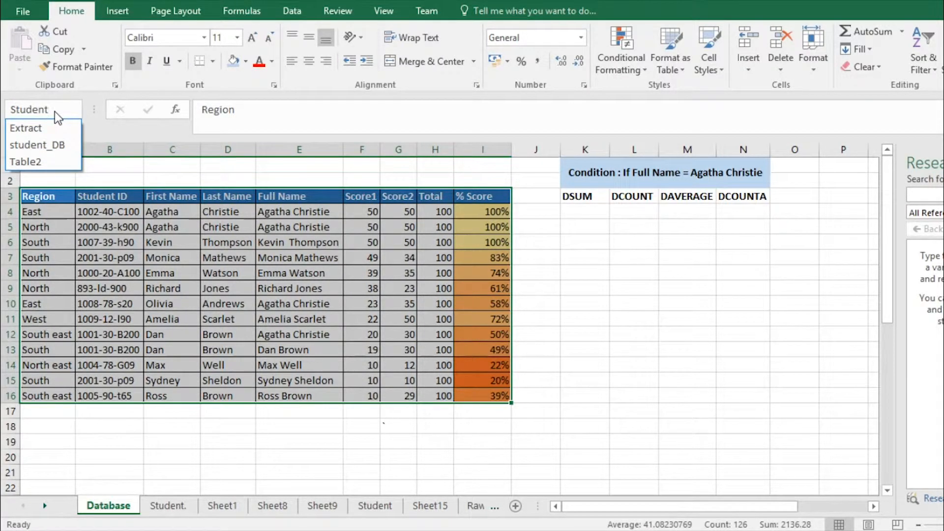
key(Return)
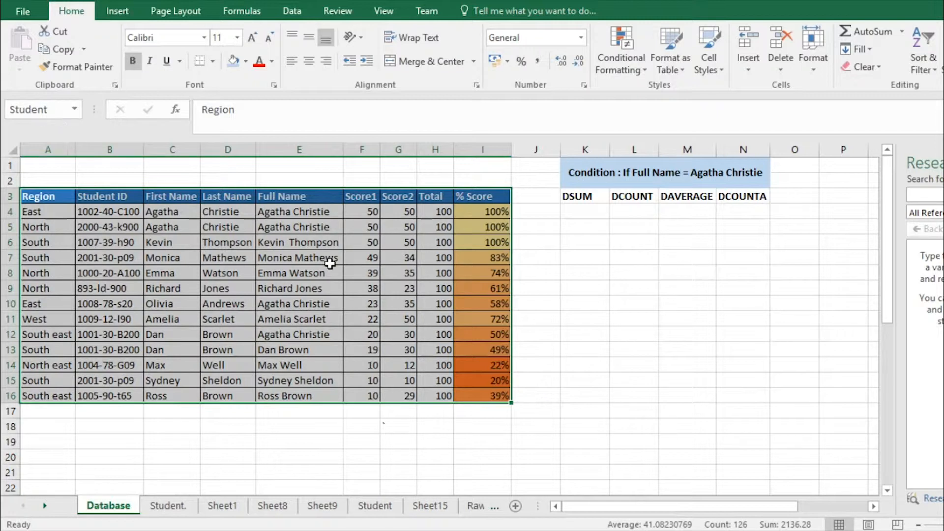
- Start a DSUM formula in cell K4 with the named range Student as its database argument
click(562, 248)
click(584, 213)
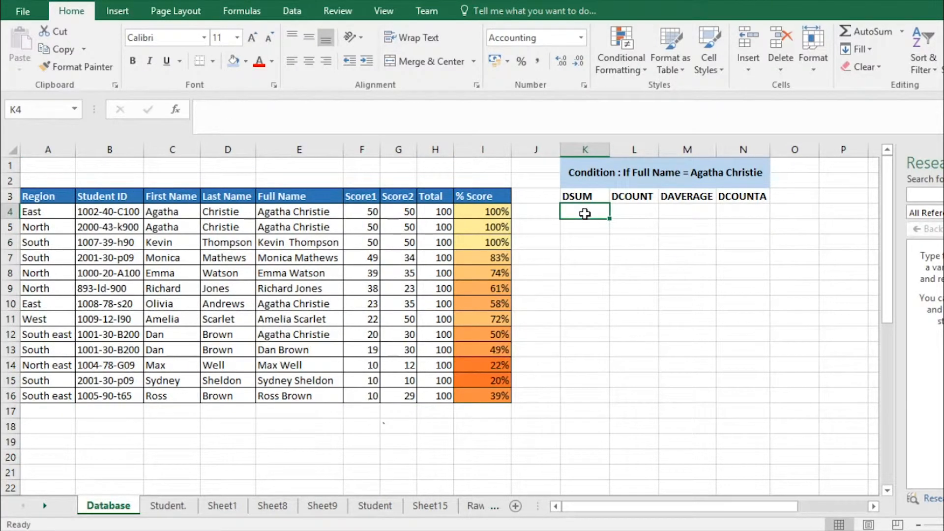
text(=dsum)
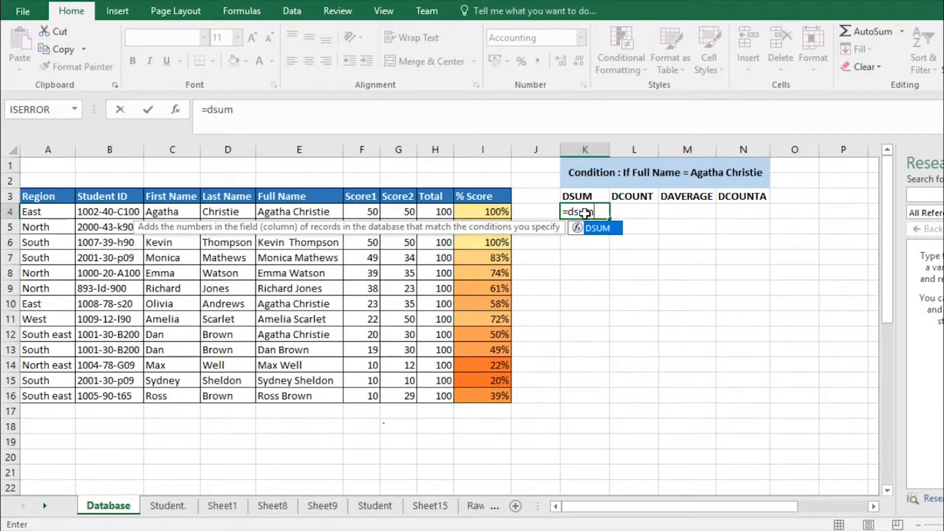
key(Tab)
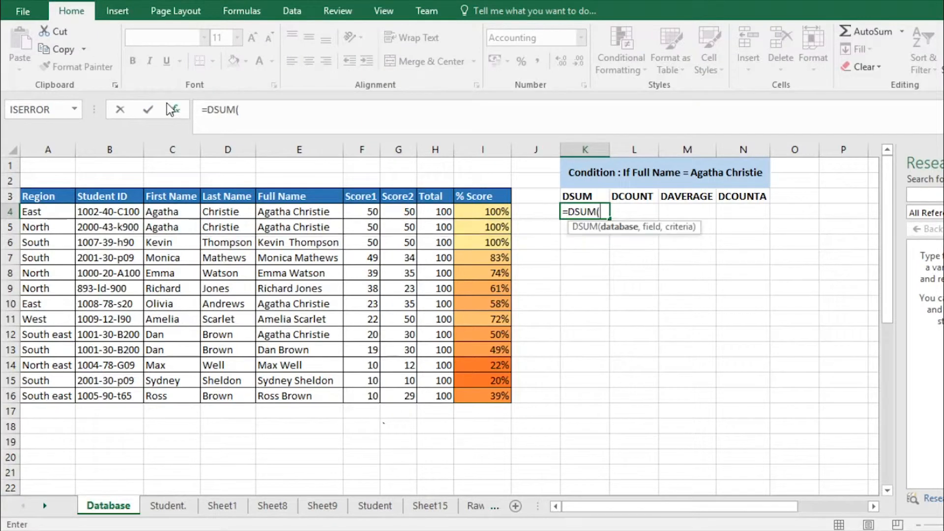
click(173, 109)
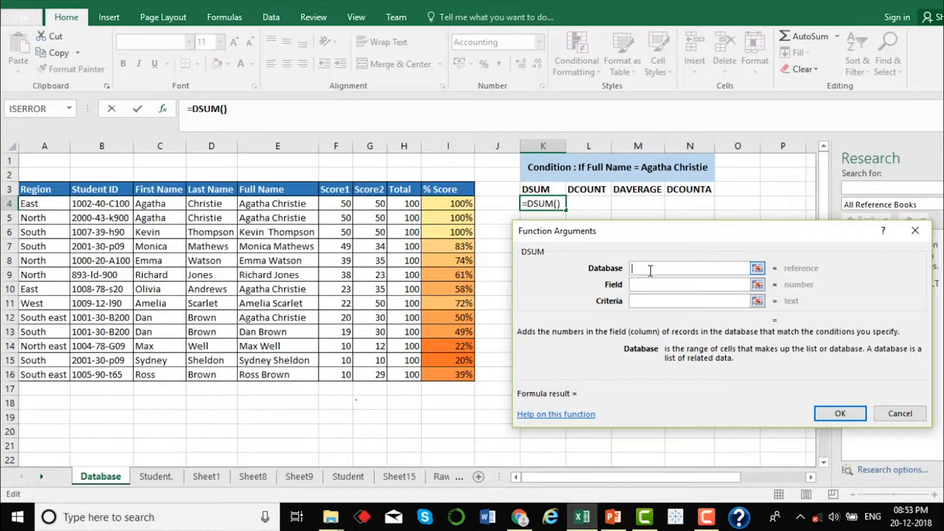
key(F3)
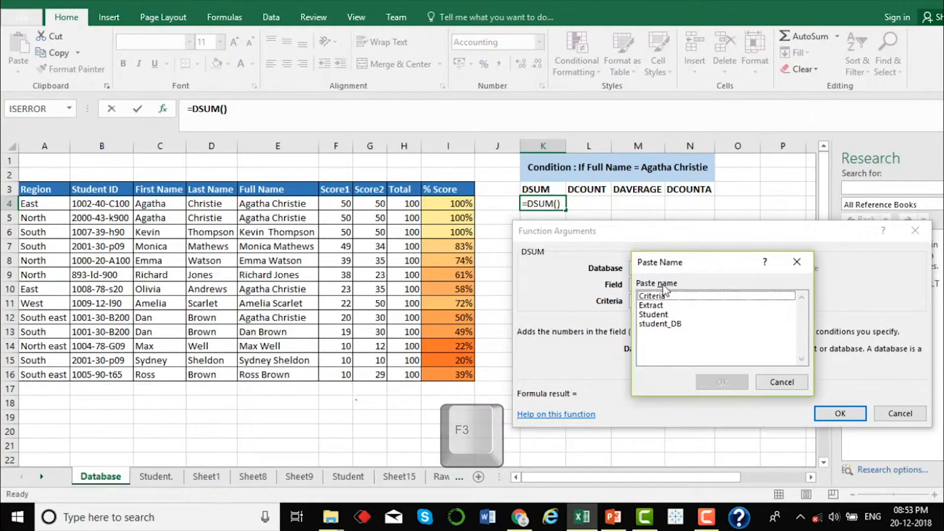
click(658, 316)
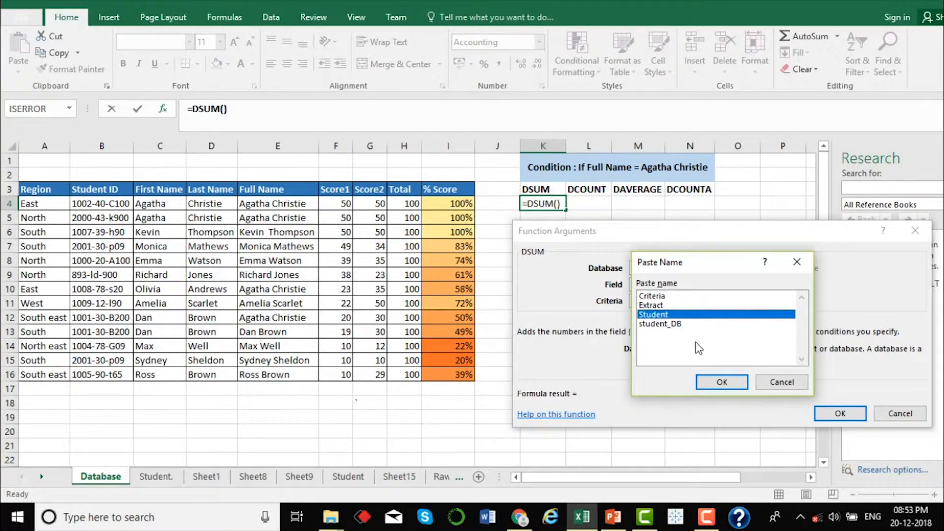
click(721, 383)
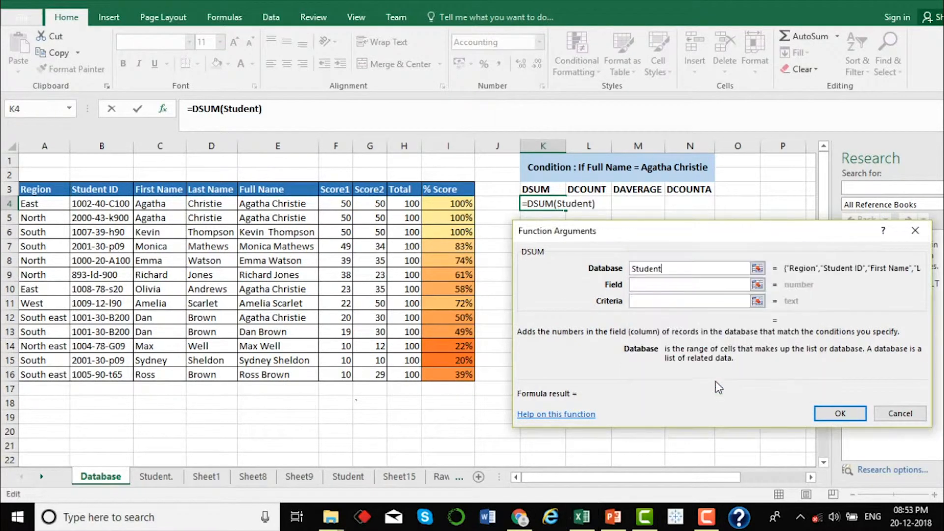
- Try the Score1 header F3 as the DSUM field and A19 as the criteria, and discard the formula
click(635, 287)
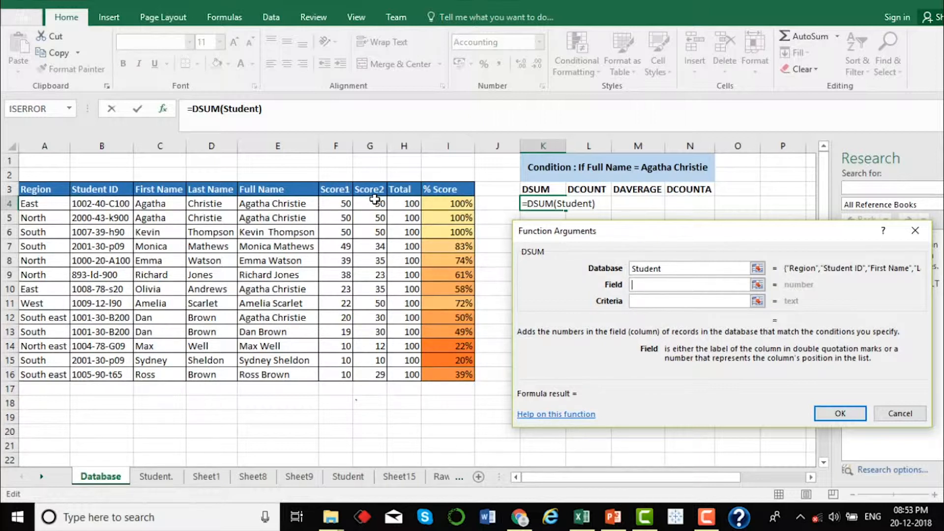
click(333, 189)
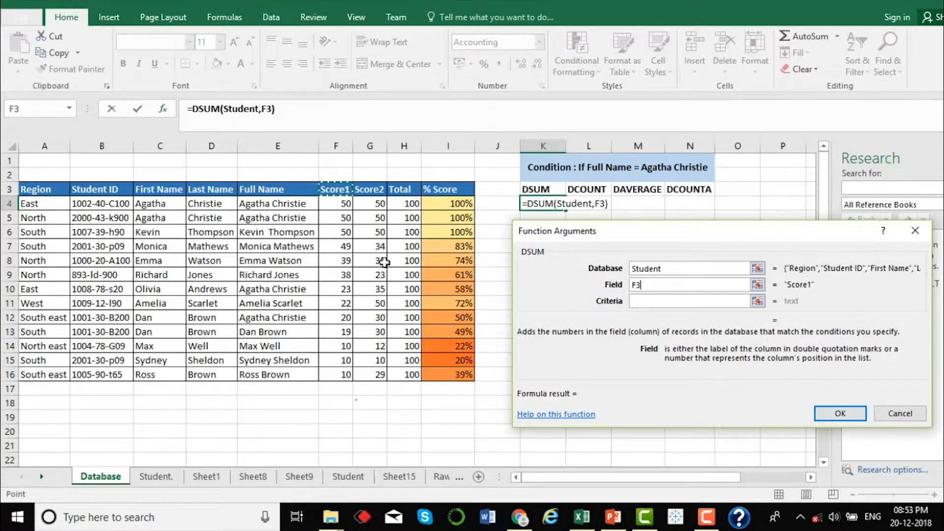
click(642, 301)
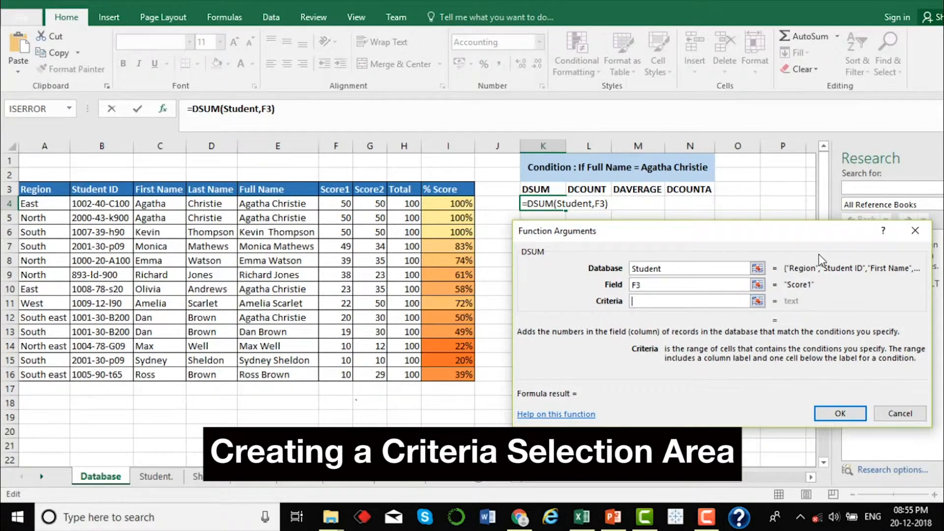
click(34, 188)
click(49, 416)
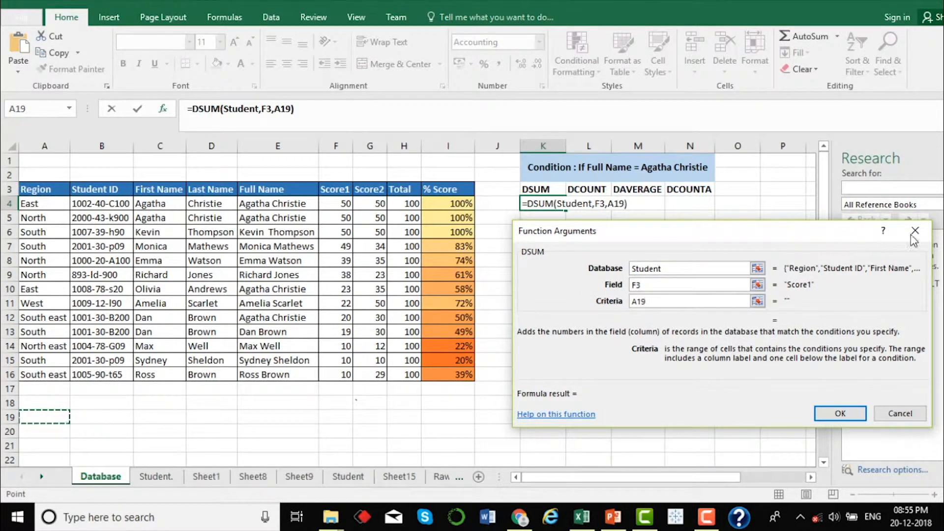
key(Escape)
- Copy the table headers Region through Total, A3:H3, to row 19 starting at A19 as the criteria header row
drag(46, 189, 412, 188)
key(ctrl+c)
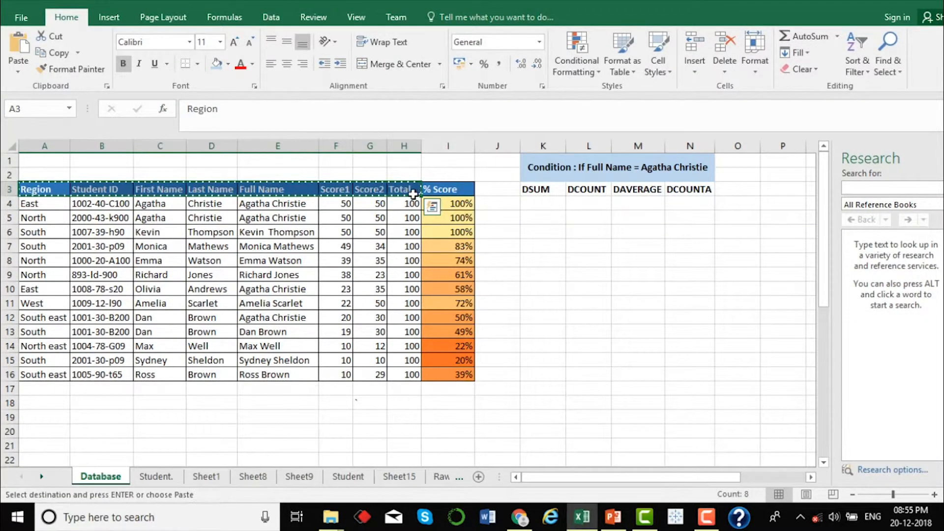
scroll(175, 375, down, 1)
scroll(174, 375, up, 1)
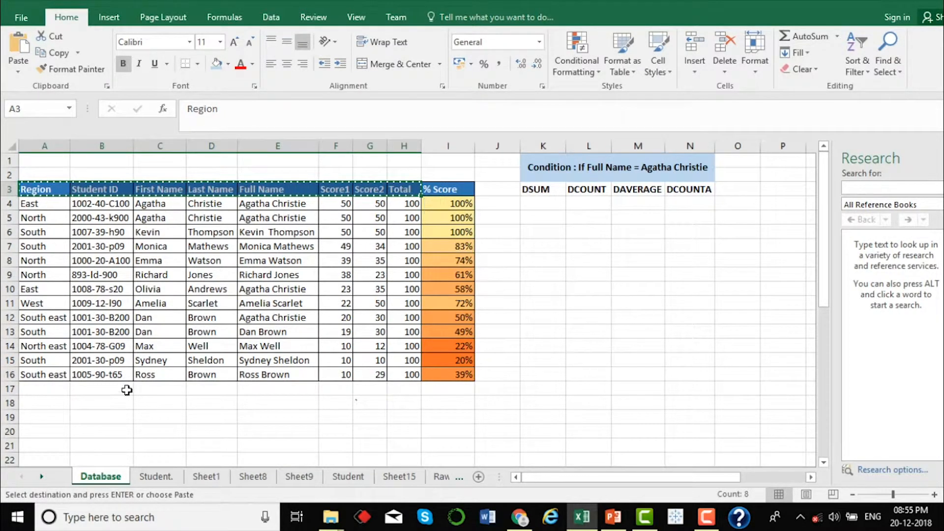
click(48, 407)
click(50, 416)
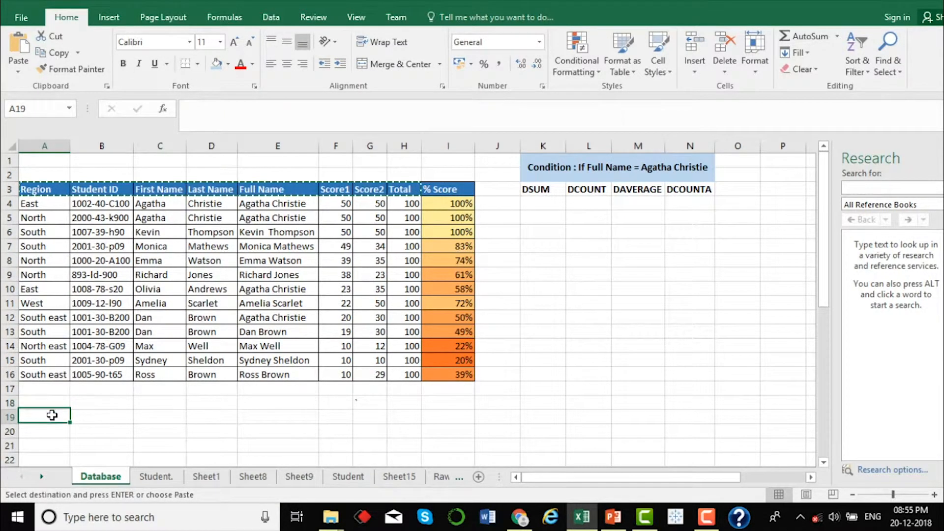
key(ctrl+v)
scroll(51, 415, down, 1)
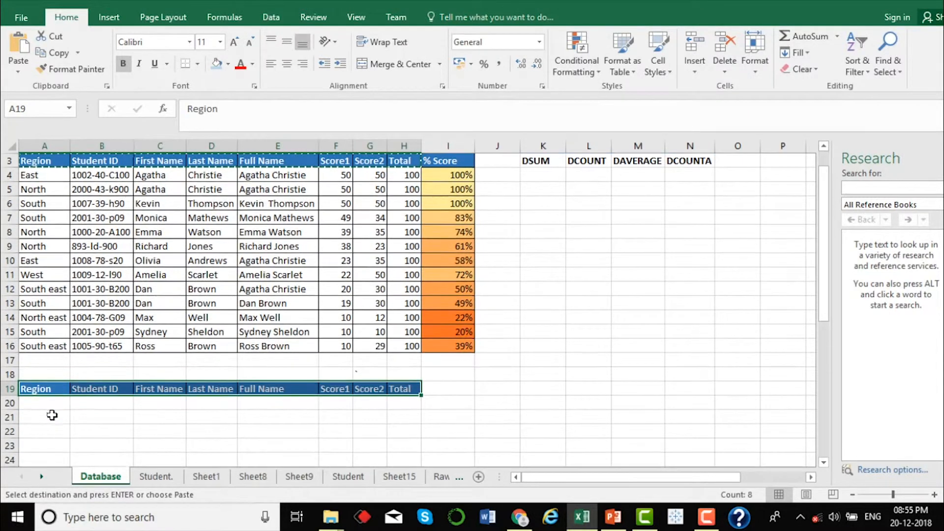
click(193, 460)
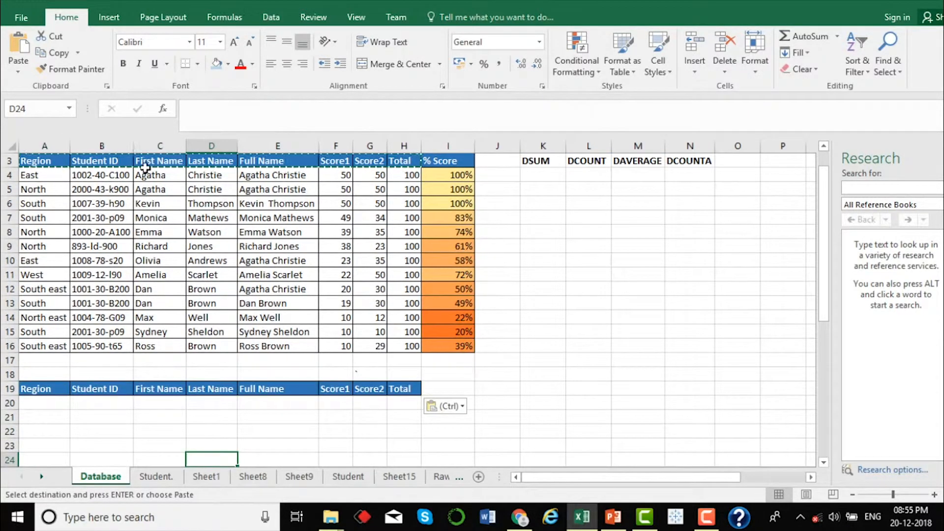
scroll(186, 242, up, 1)
key(Escape)
scroll(185, 244, down, 4)
scroll(182, 241, up, 5)
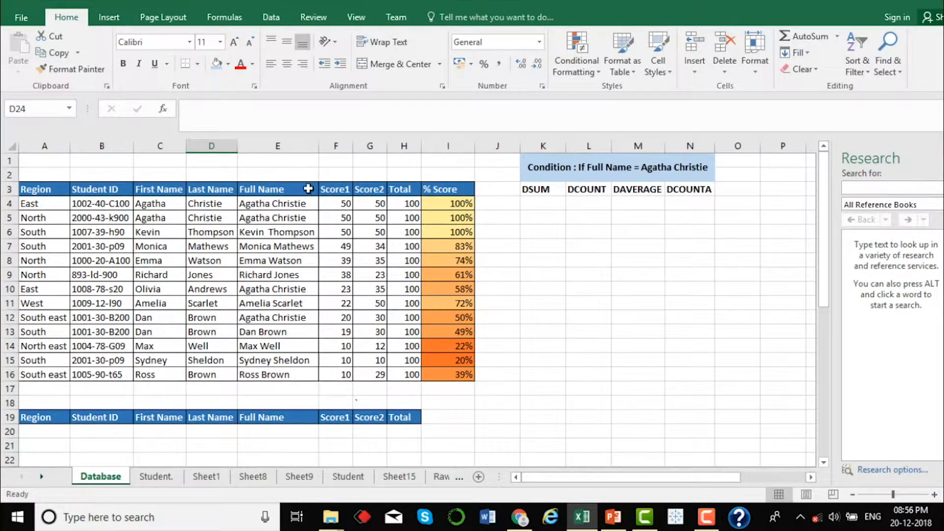
- Copy the full name required by the condition from E4 into E20, beneath the Full Name criteria header
click(553, 160)
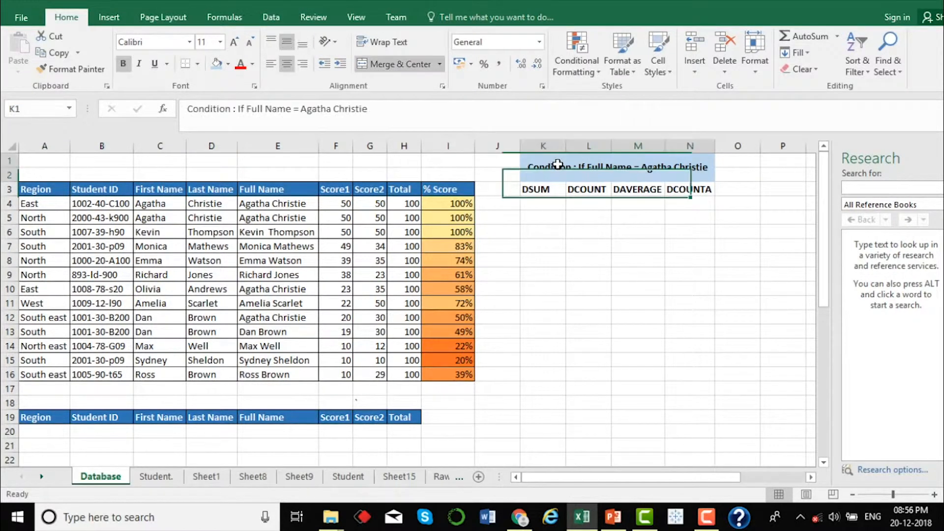
drag(539, 189, 669, 215)
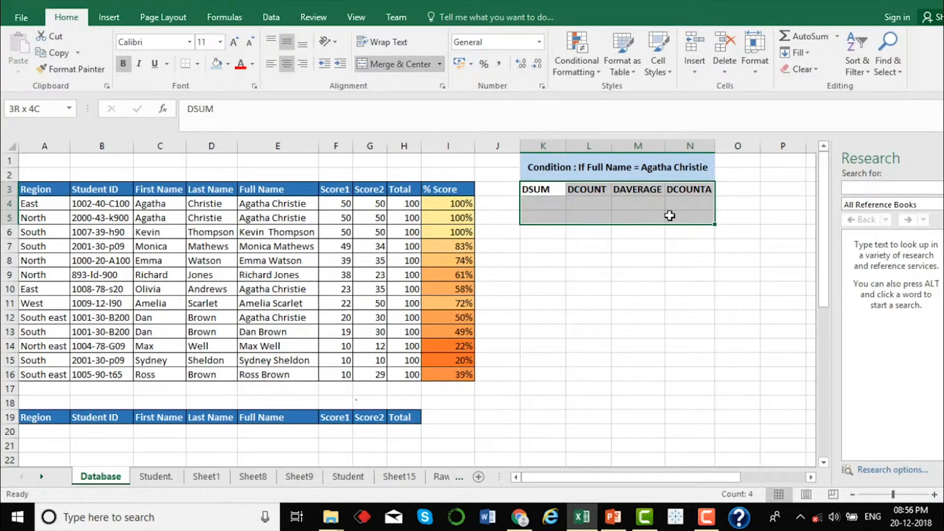
click(590, 146)
click(621, 172)
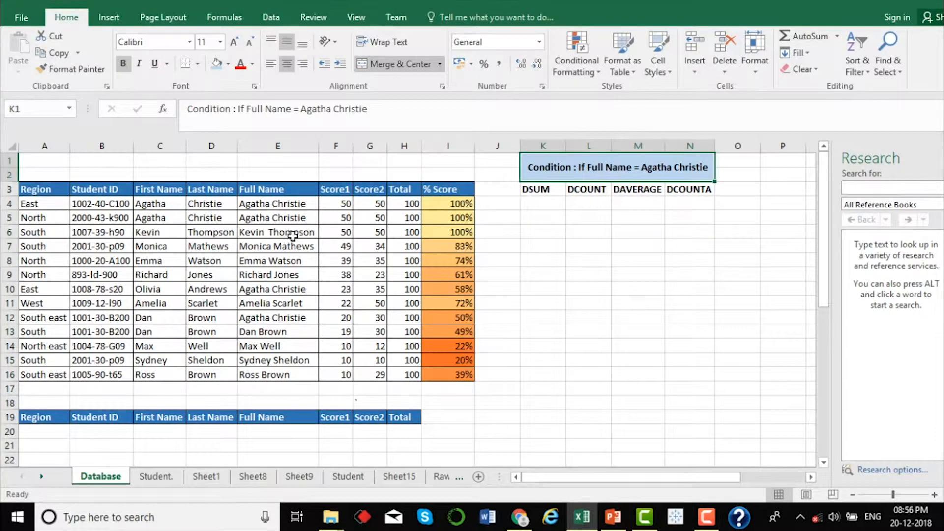
click(266, 203)
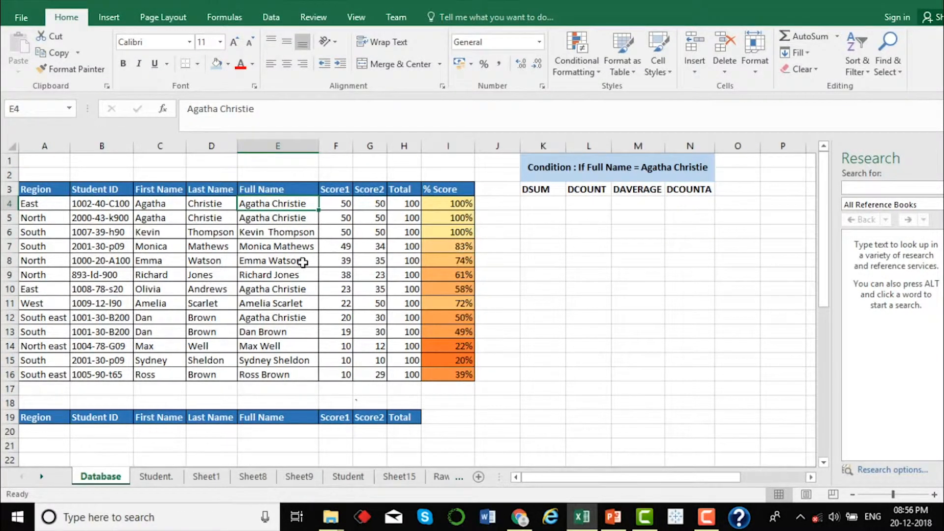
key(ctrl+c)
click(244, 432)
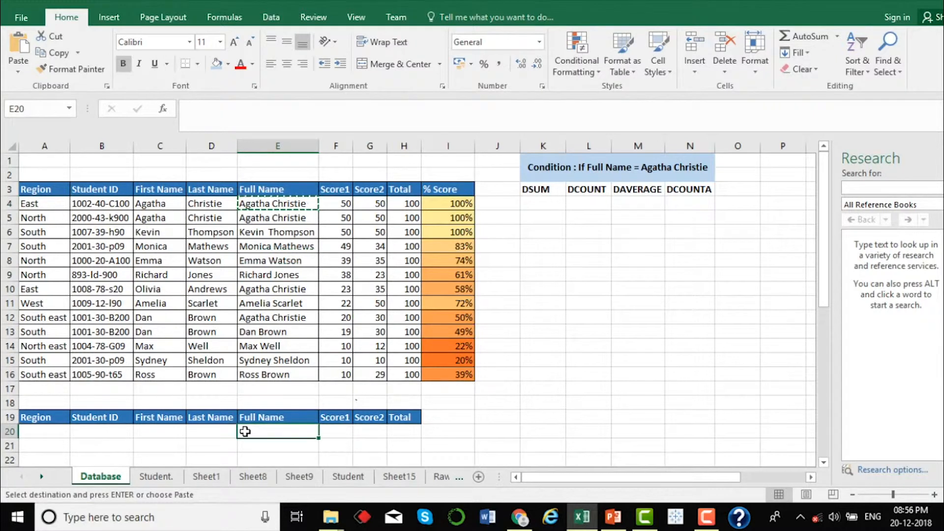
key(ctrl+v)
scroll(144, 449, down, 1)
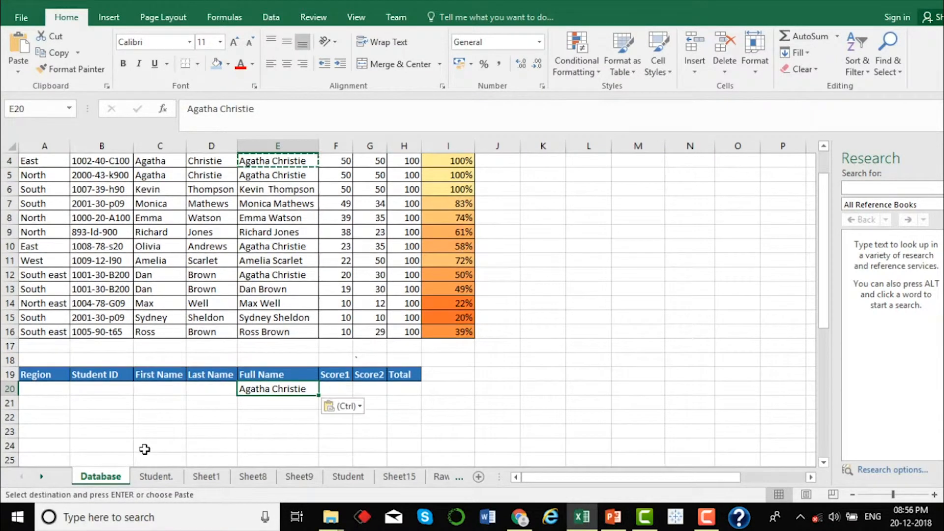
key(Escape)
scroll(299, 372, up, 1)
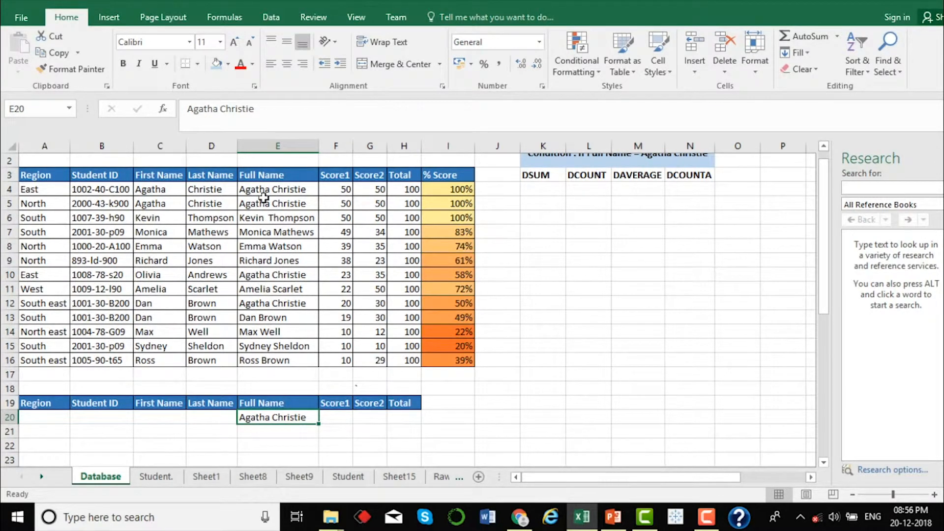
- Copy the full name from E6 into E21 as a value only, below the first criteria name
click(268, 216)
key(ctrl+c)
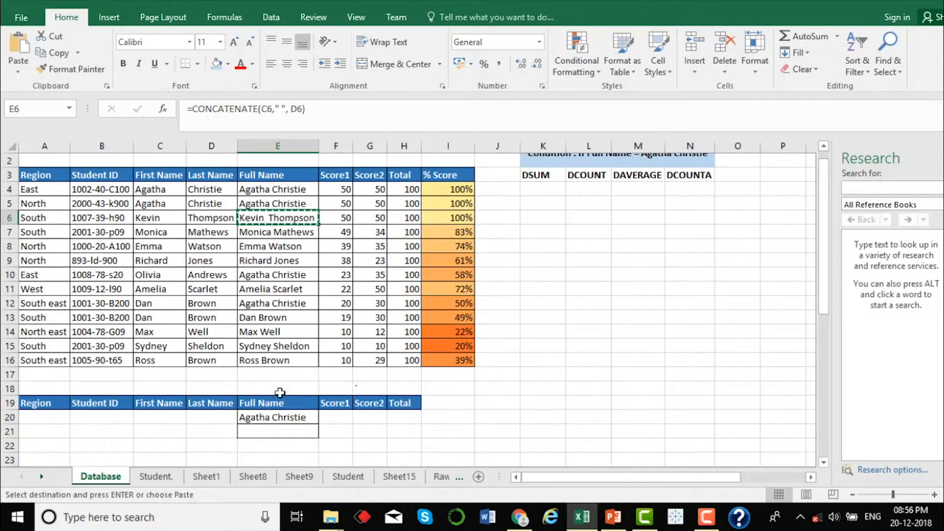
click(269, 429)
key(ctrl+v)
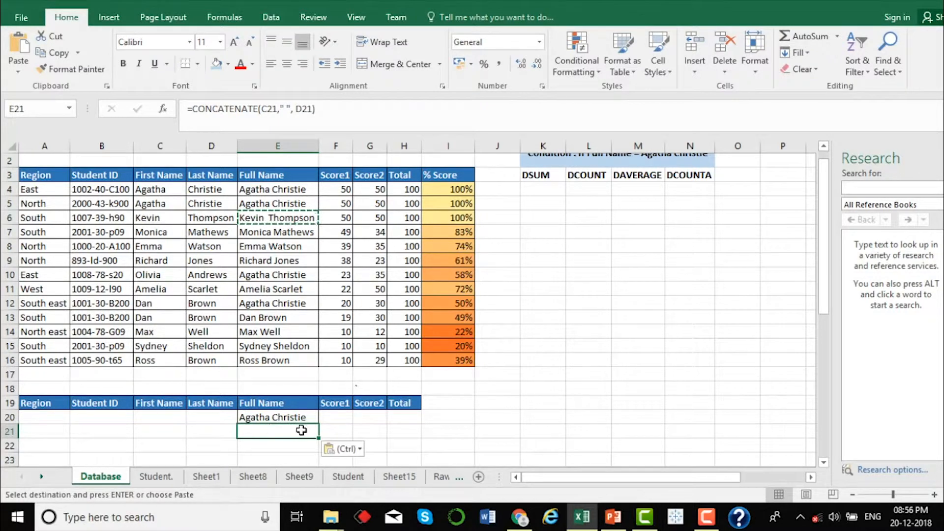
click(331, 448)
click(336, 396)
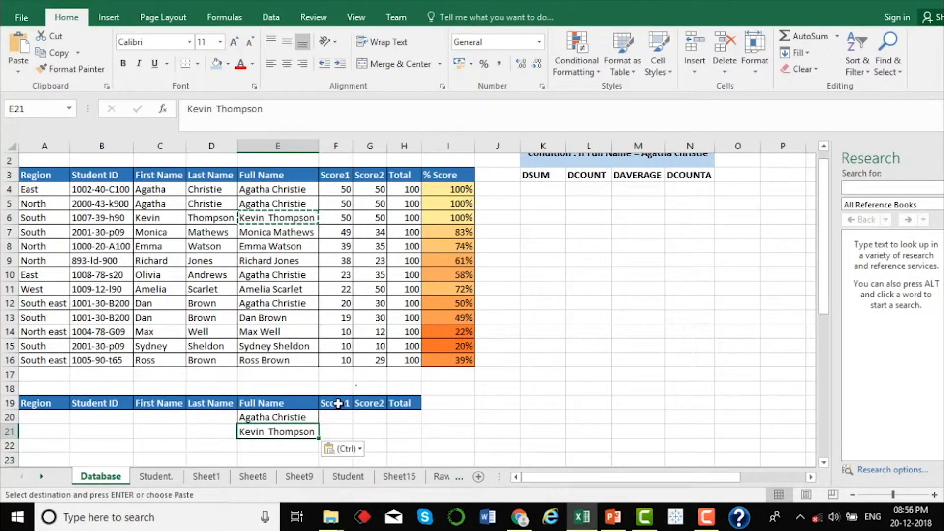
click(343, 421)
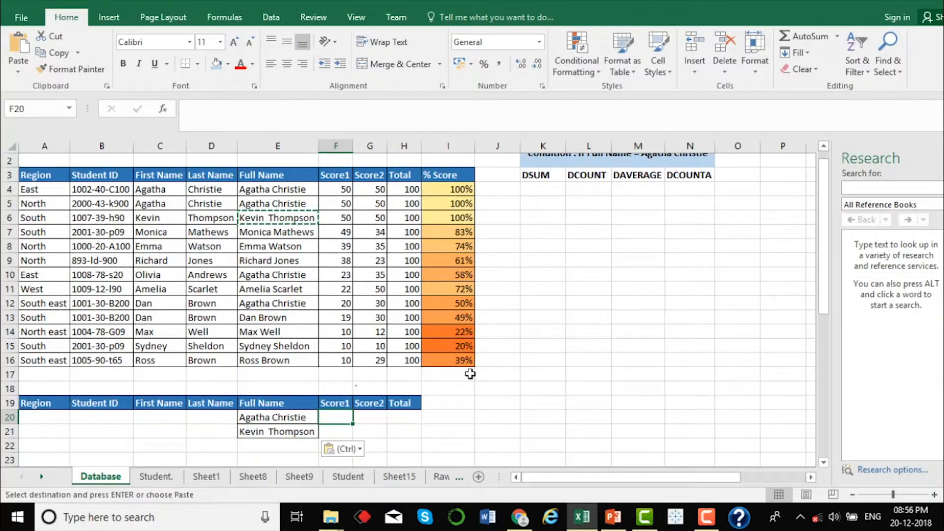
scroll(467, 370, up, 1)
key(Escape)
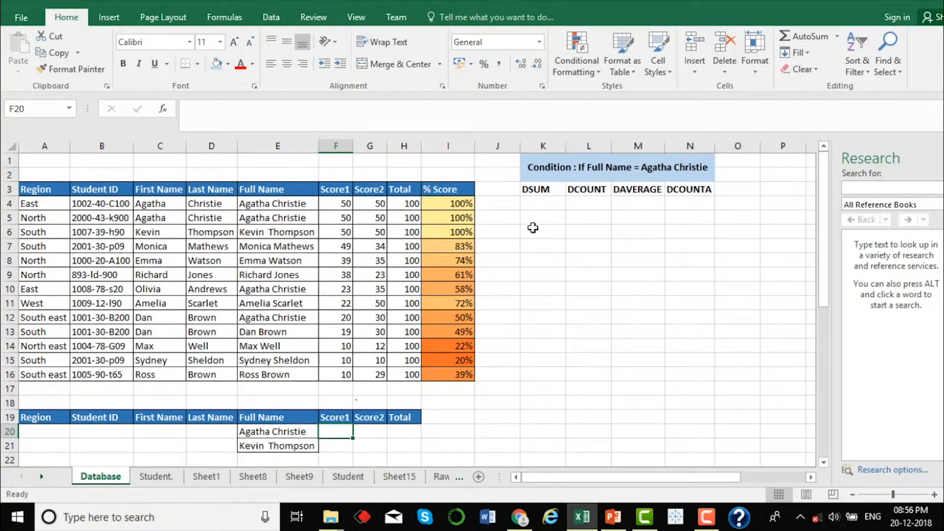
- Begin a DSUM formula in K4 and supply the named range Student as its database argument
double_click(535, 208)
text(=dsum)
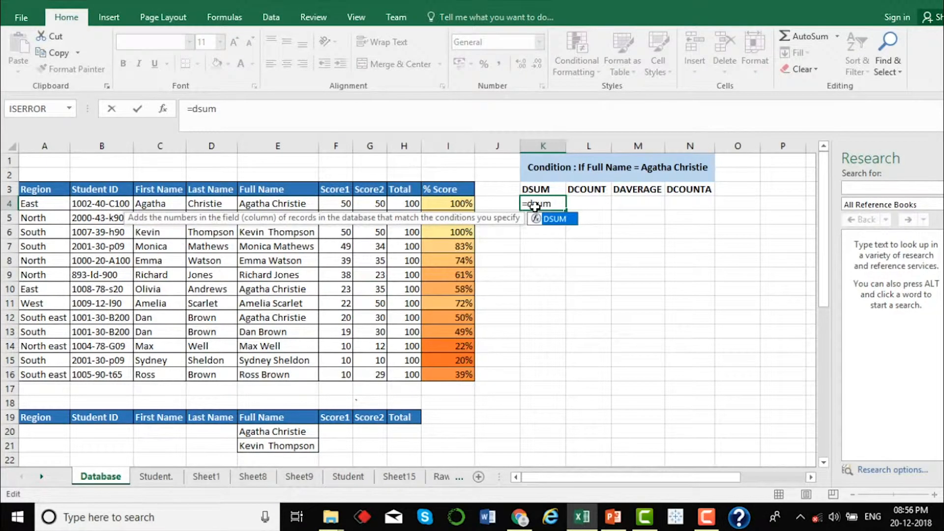
text(()
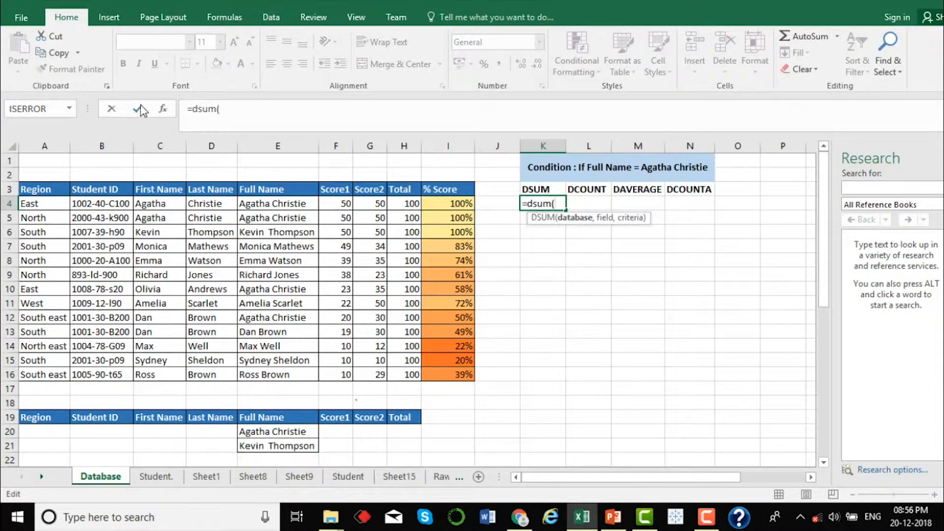
click(164, 102)
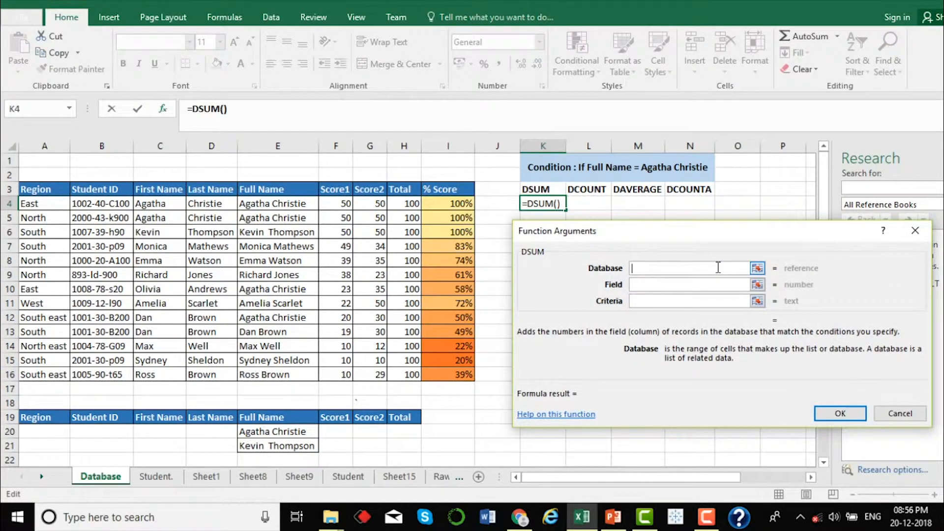
key(F3)
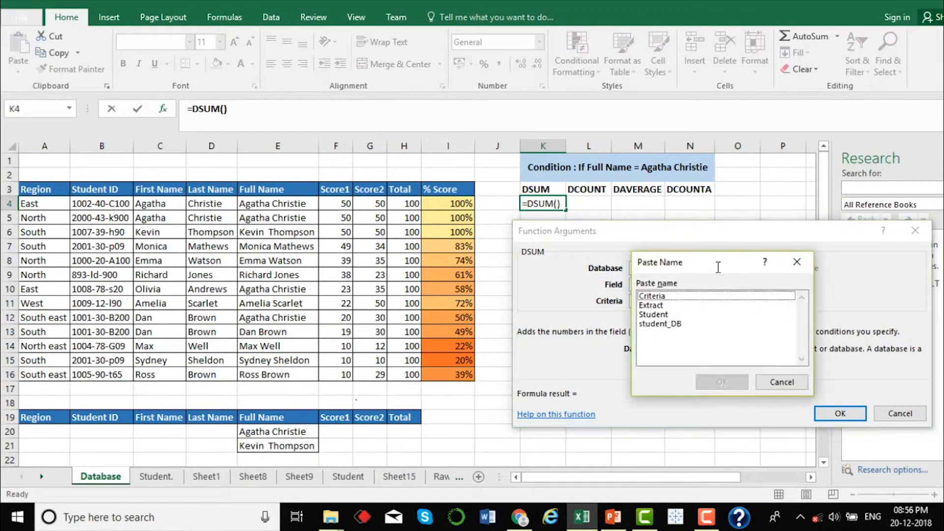
click(683, 314)
click(720, 382)
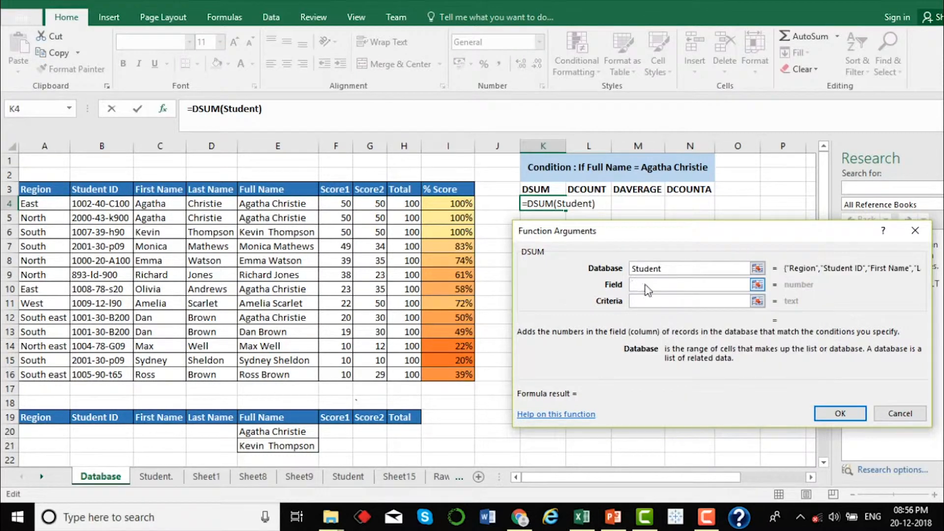
- Complete the DSUM formula with the Score1 header F3 as the field and E19:E20 as the criteria
click(647, 288)
click(342, 196)
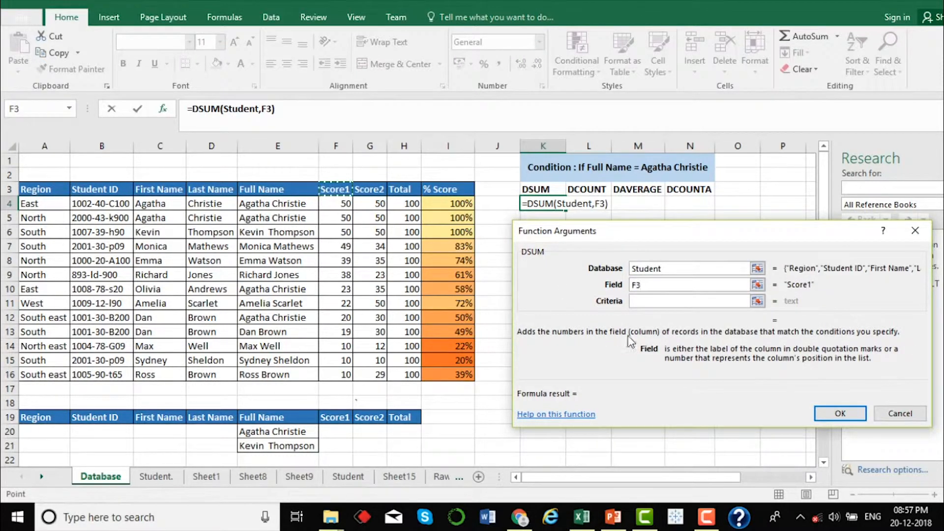
click(676, 299)
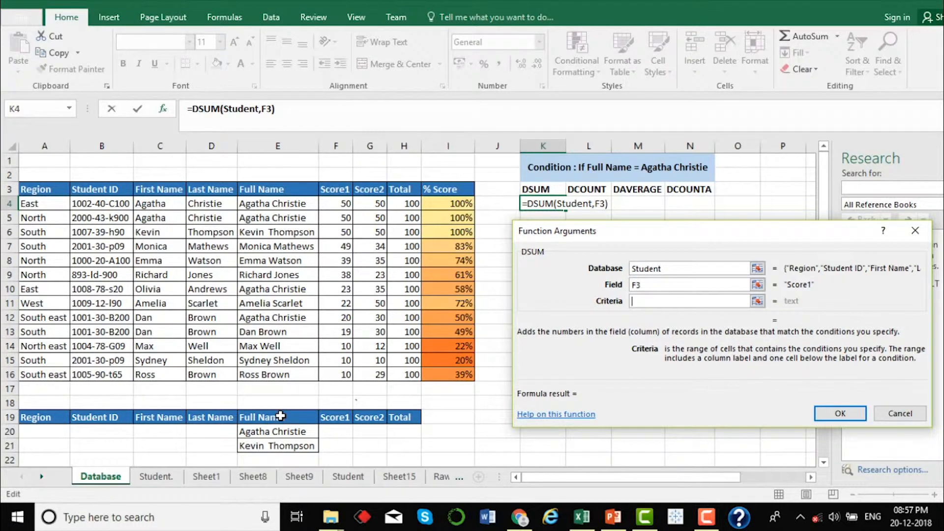
drag(283, 415, 284, 431)
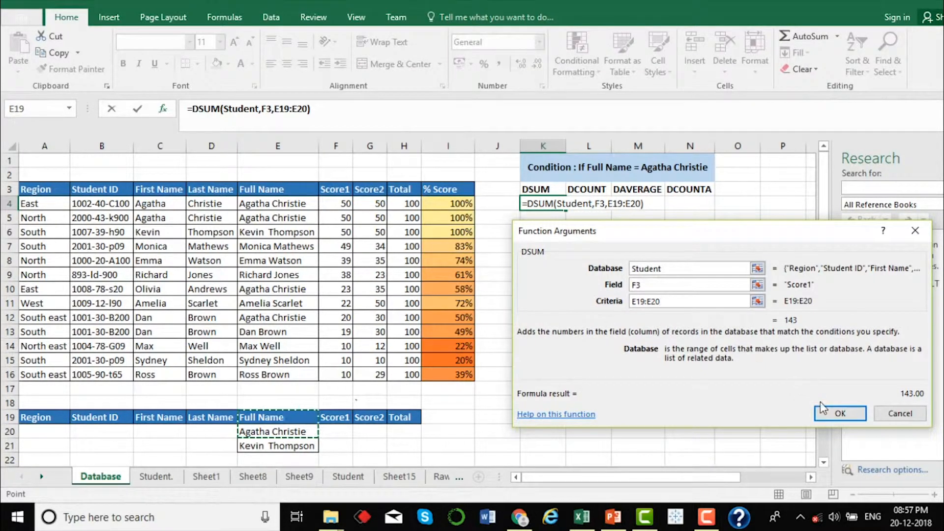
click(829, 414)
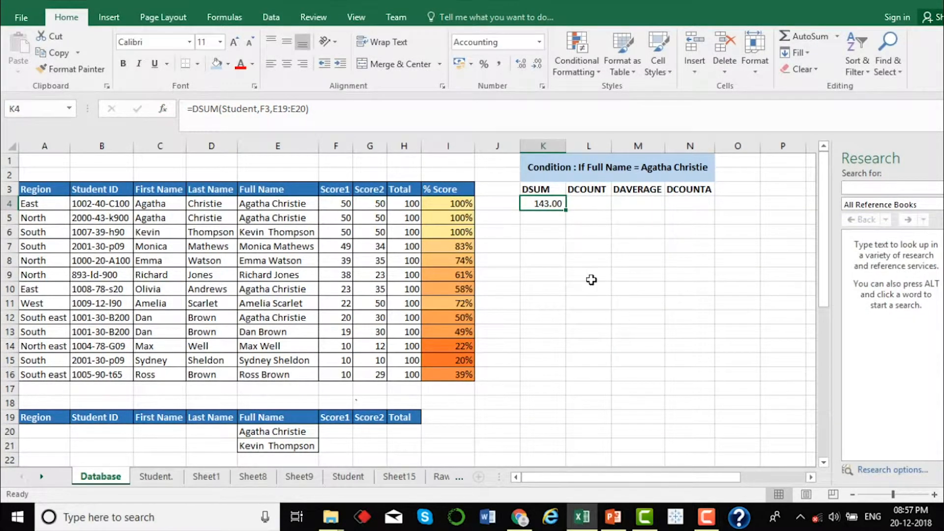
- Review the DSUM formula in K4 against the criteria name in E20 and the Score1 column F3:F16
click(306, 429)
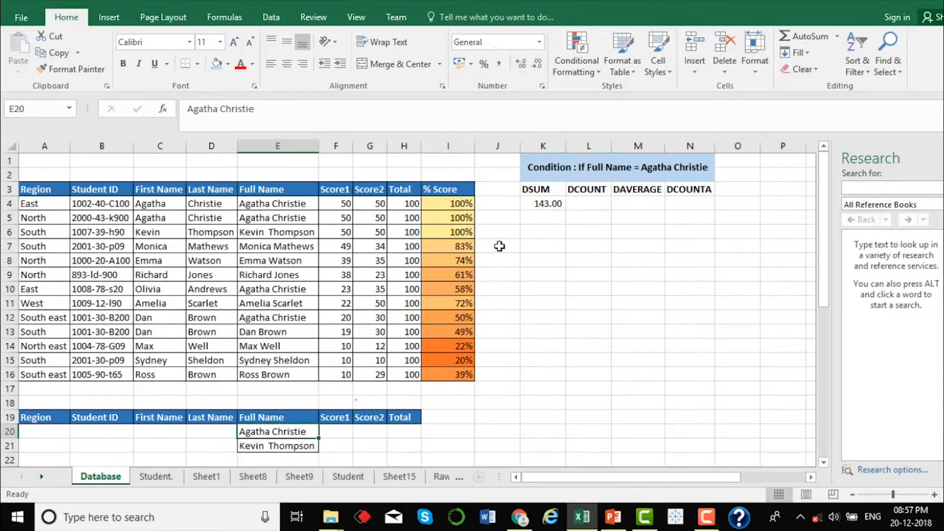
click(548, 202)
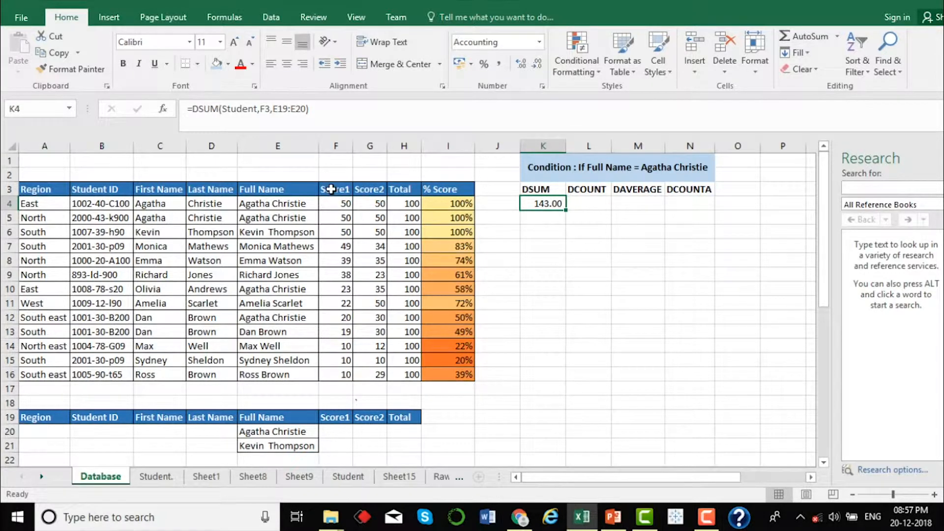
drag(331, 188, 344, 376)
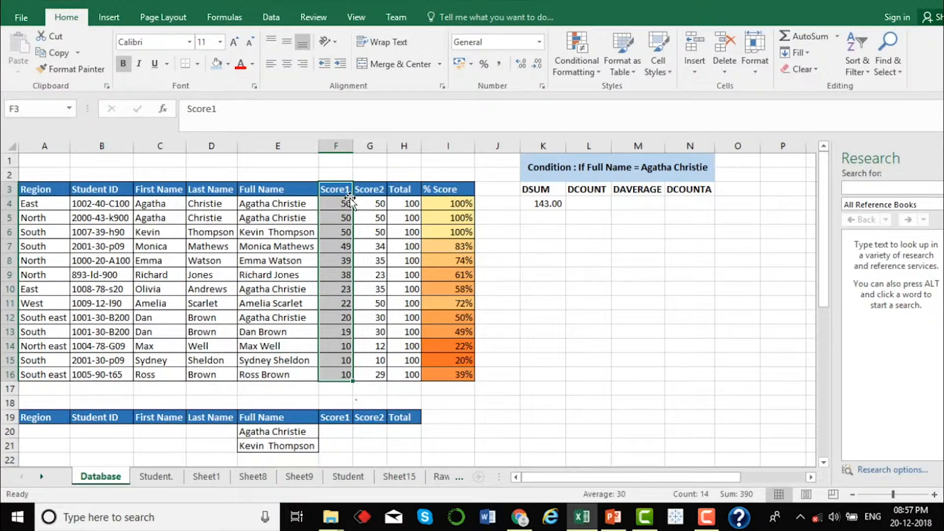
click(271, 433)
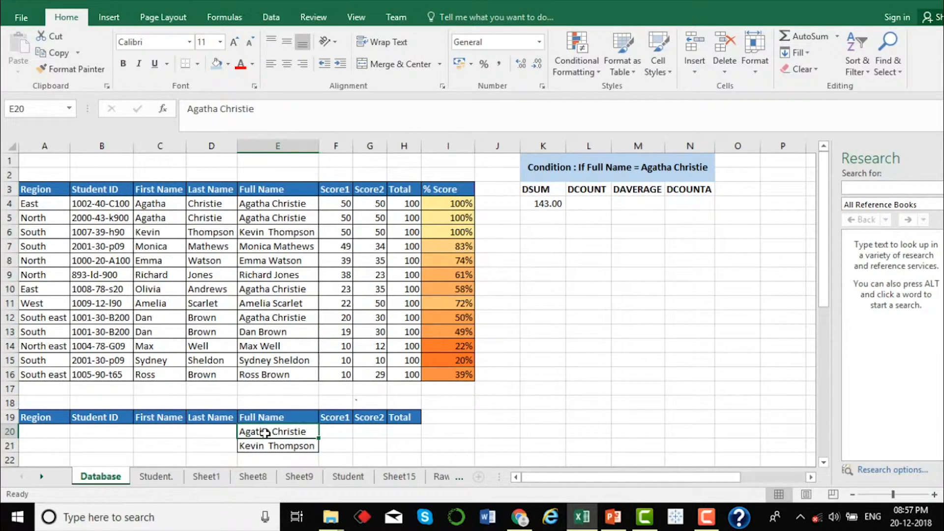
click(548, 203)
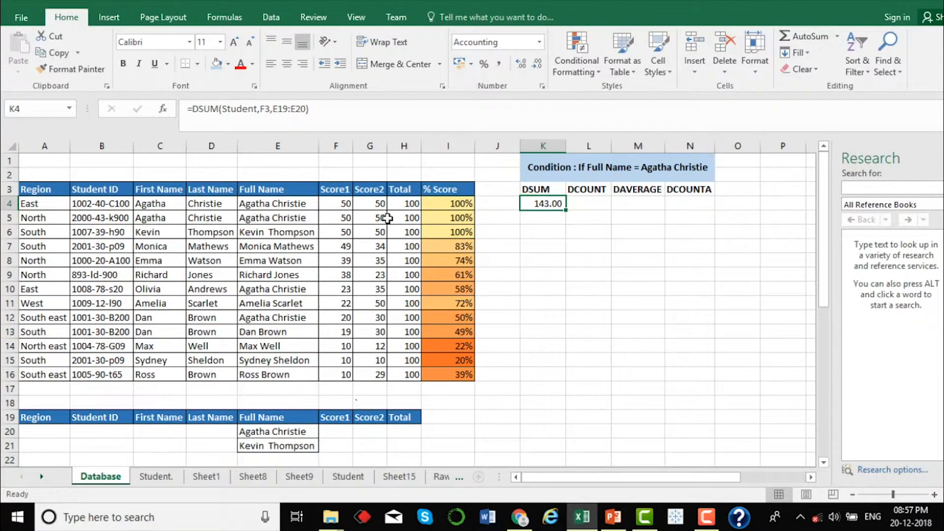
- Select the matching student's Score1 values F4:F5, F10 and F12 together to check their sum against K4
click(278, 204)
drag(284, 204, 330, 219)
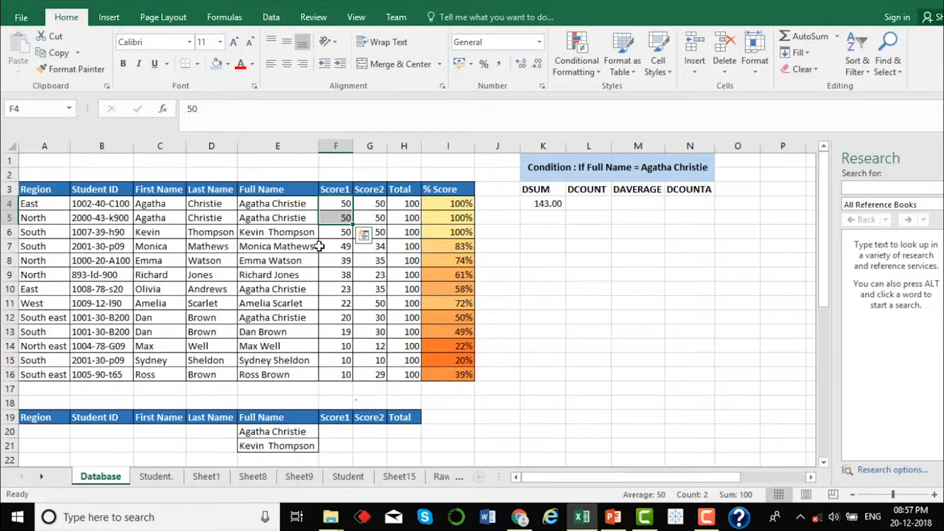
ctrl+click(333, 289)
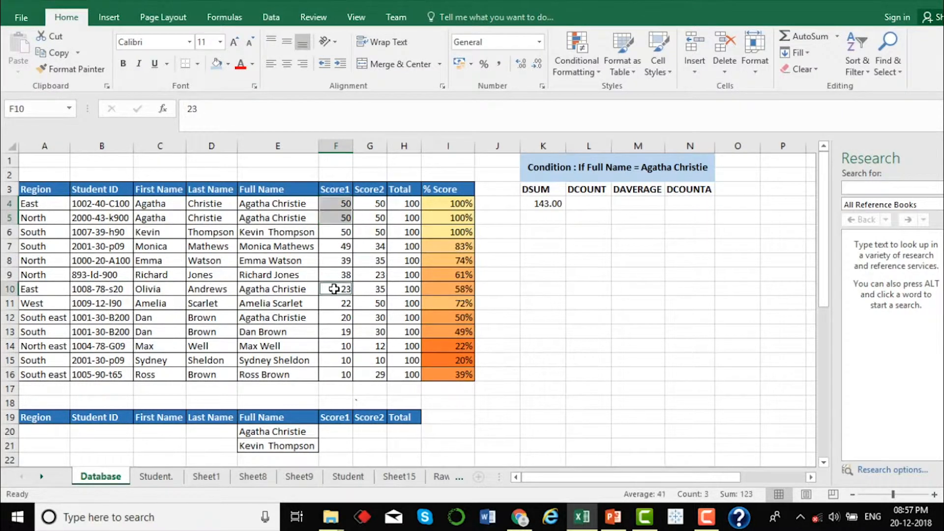
ctrl+click(337, 319)
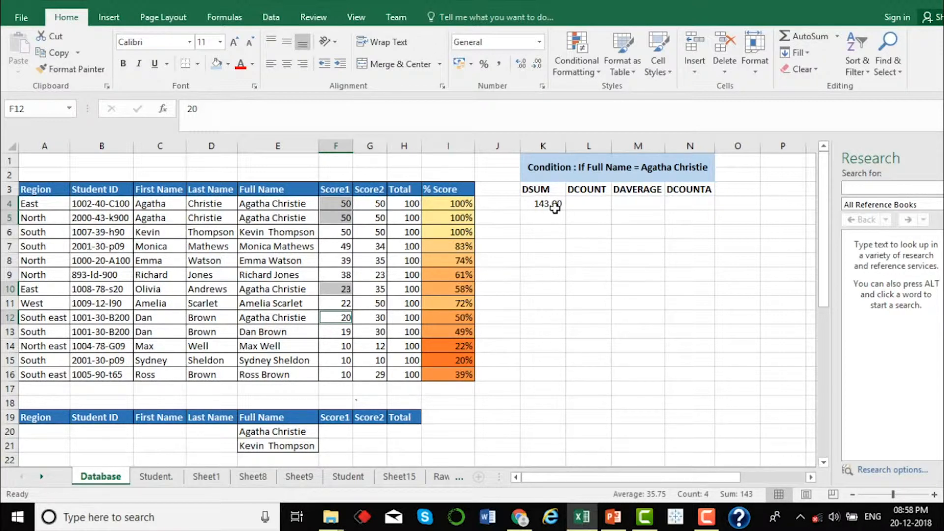
- Turn on filtering for the student table's header row A3:I3
click(529, 215)
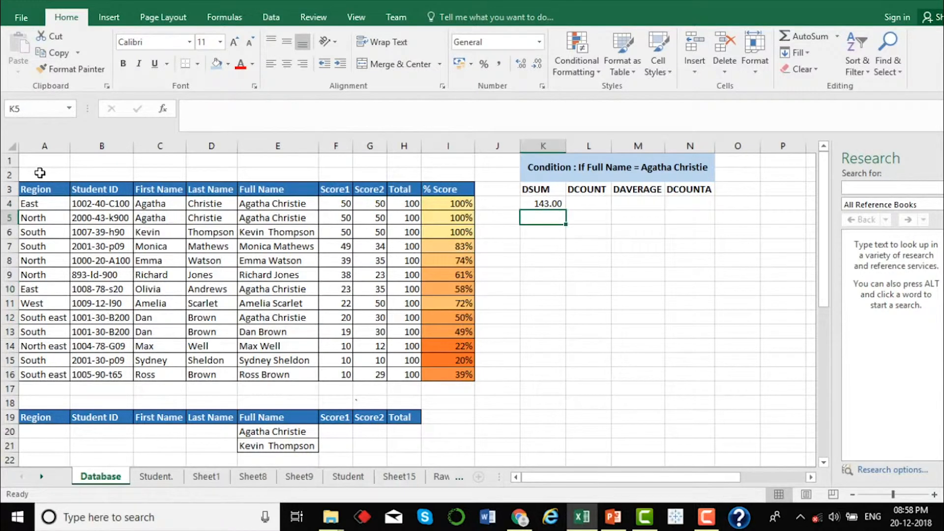
click(11, 189)
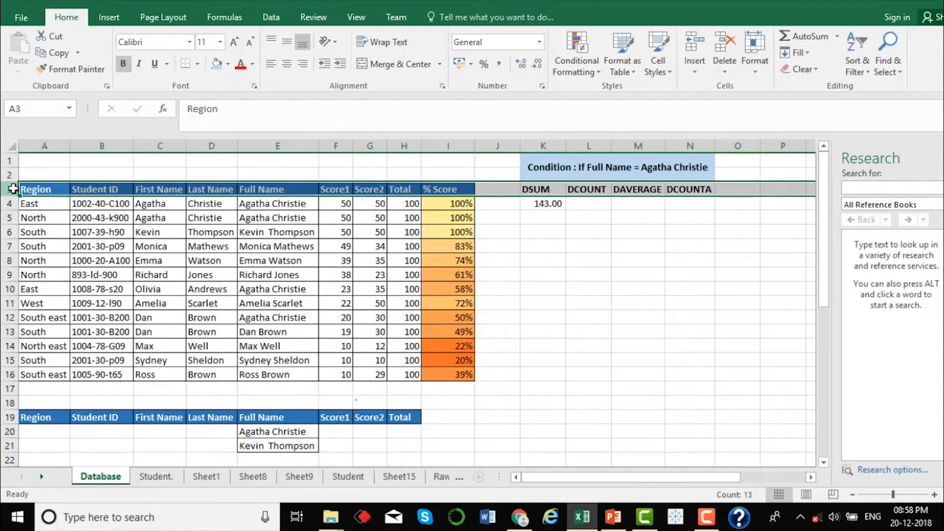
click(55, 190)
drag(54, 190, 464, 187)
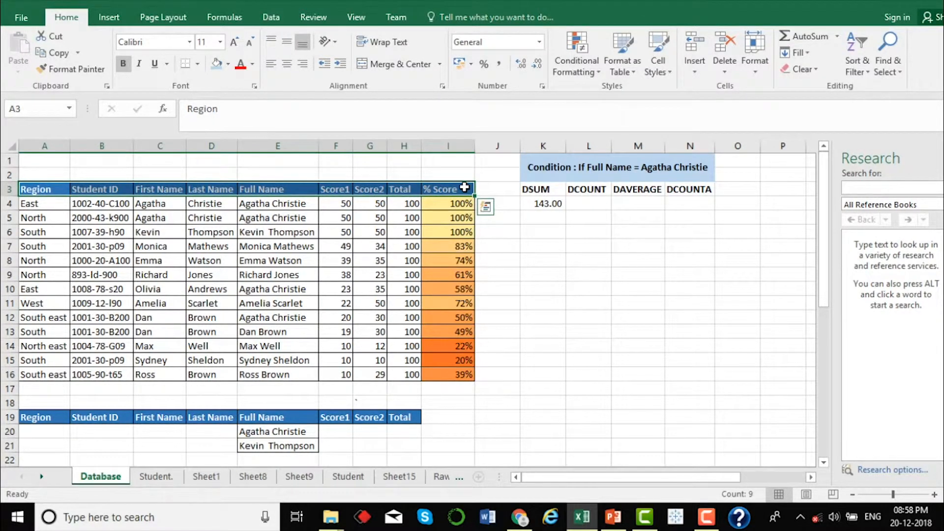
key(ctrl+shift+l)
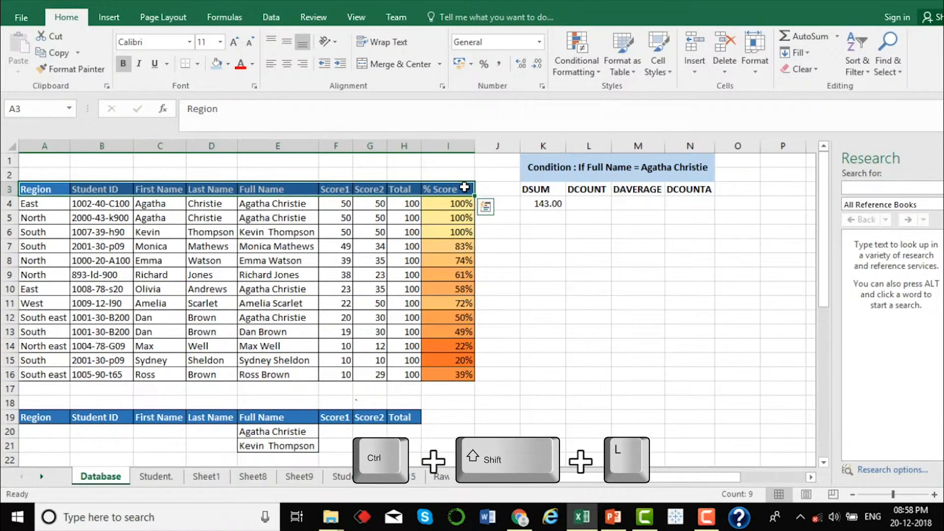
click(304, 246)
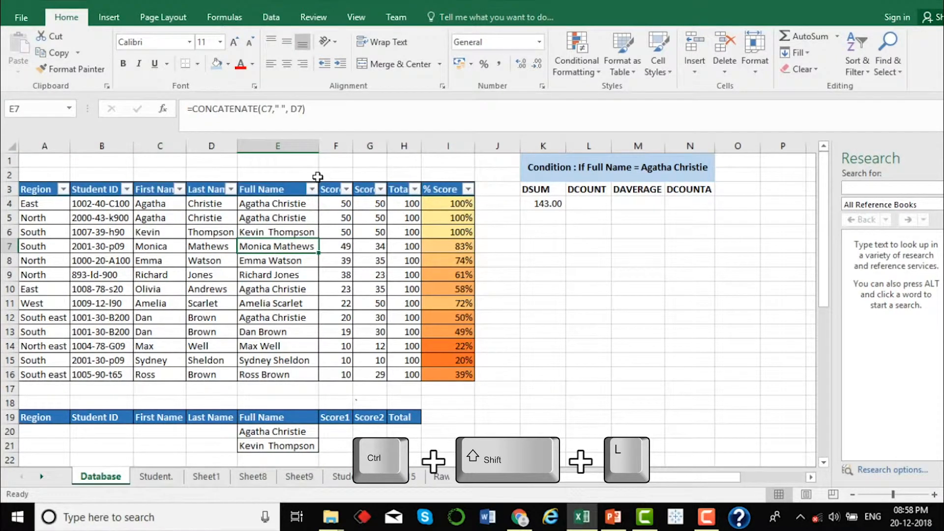
- Filter the Full Name column to show only the records matching the criteria name in E20
click(312, 190)
click(170, 327)
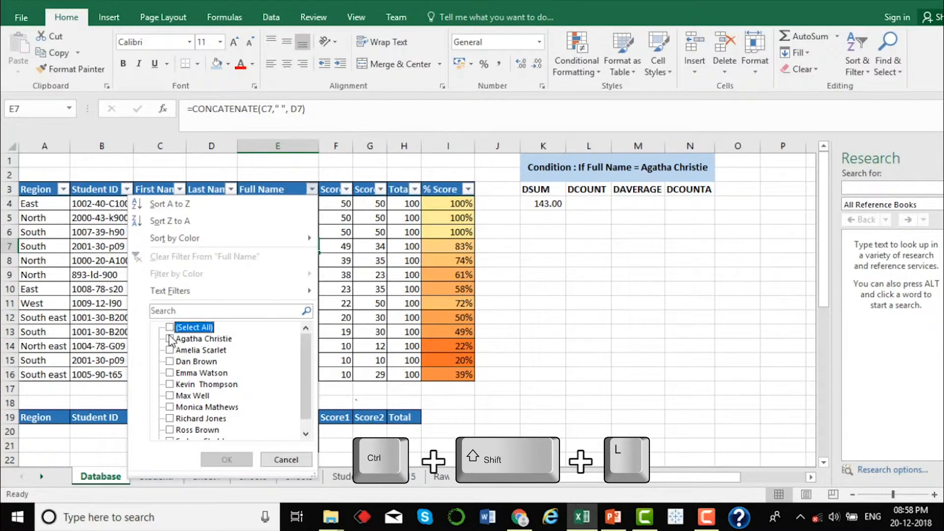
click(170, 338)
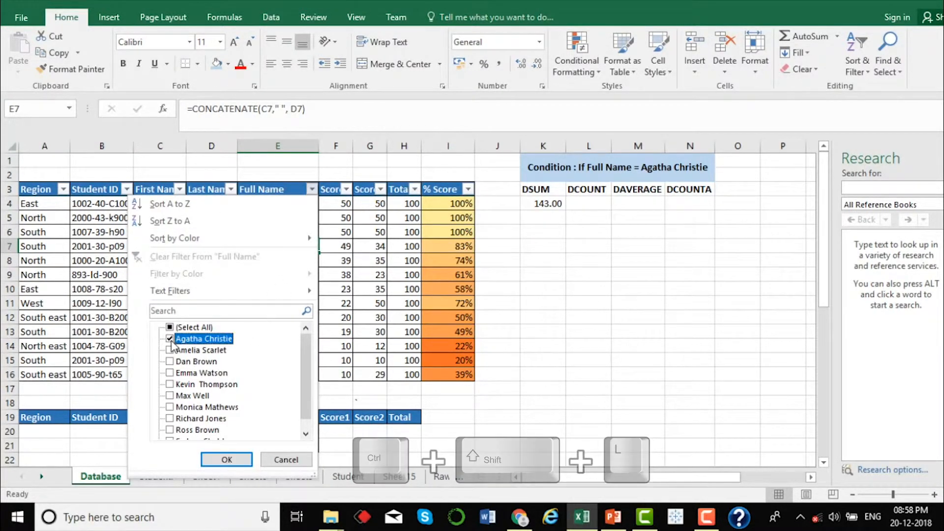
click(231, 458)
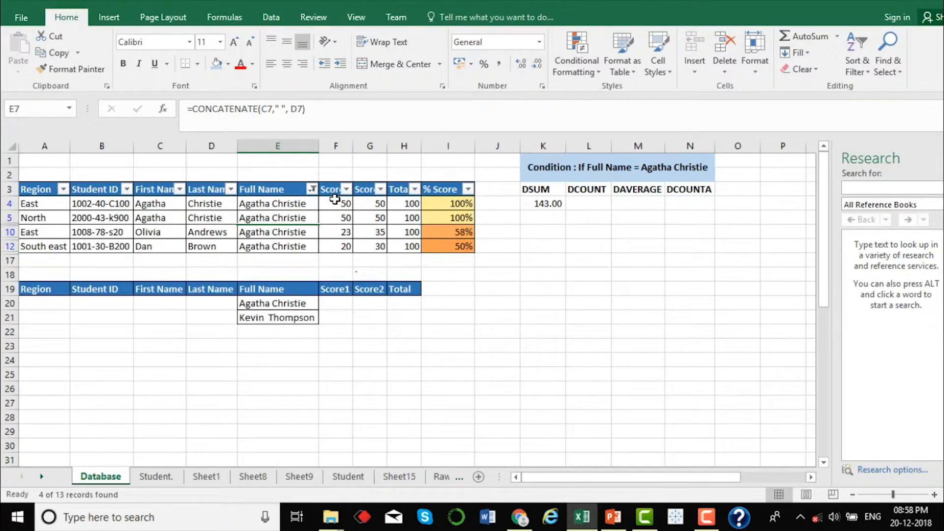
- Select the filtered Score1 values to check their sum against the DSUM result, and remove the filters from the student table
drag(335, 201, 339, 247)
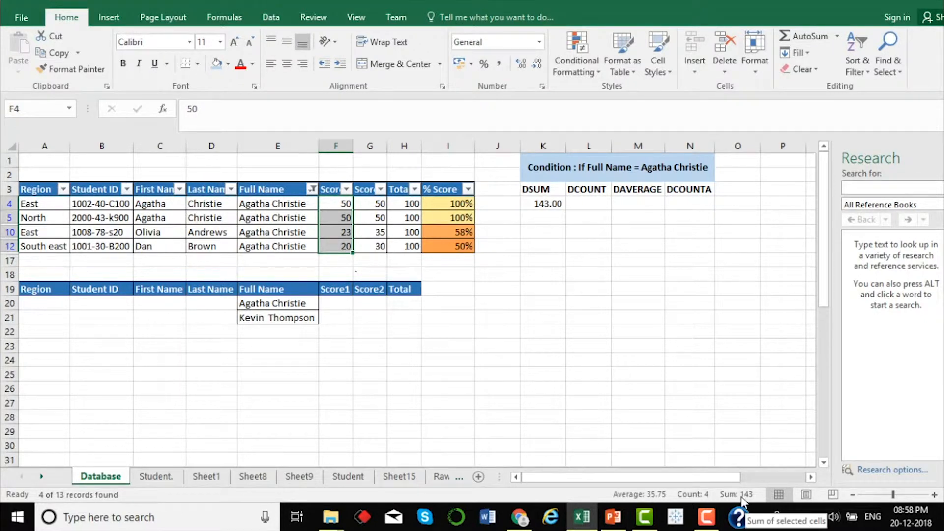
key(ctrl+shift+l)
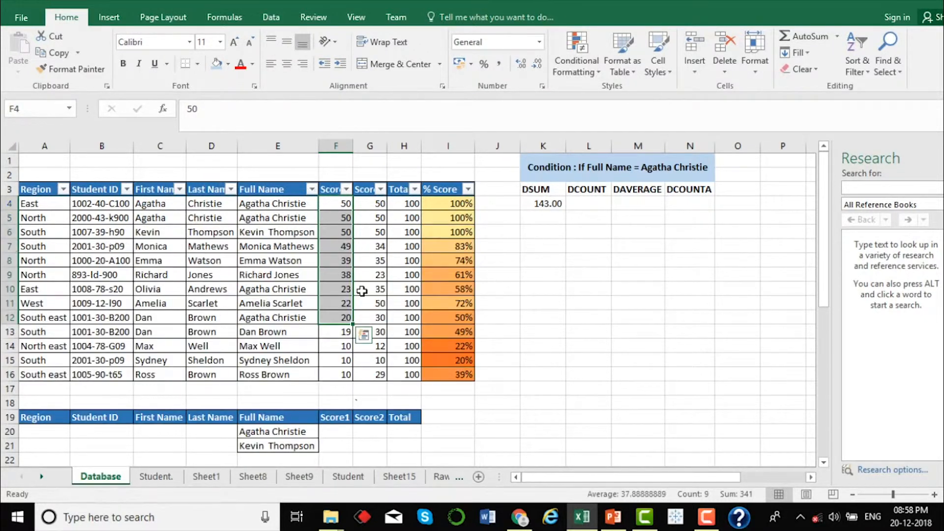
click(499, 287)
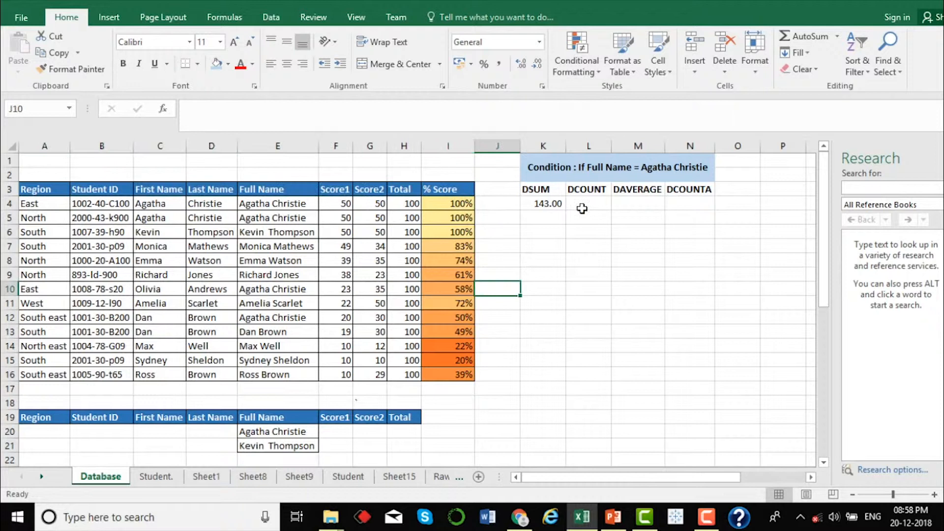
- Change the criteria argument of the DSUM formula in K4 to E19:E21 so both listed full names are included
click(548, 205)
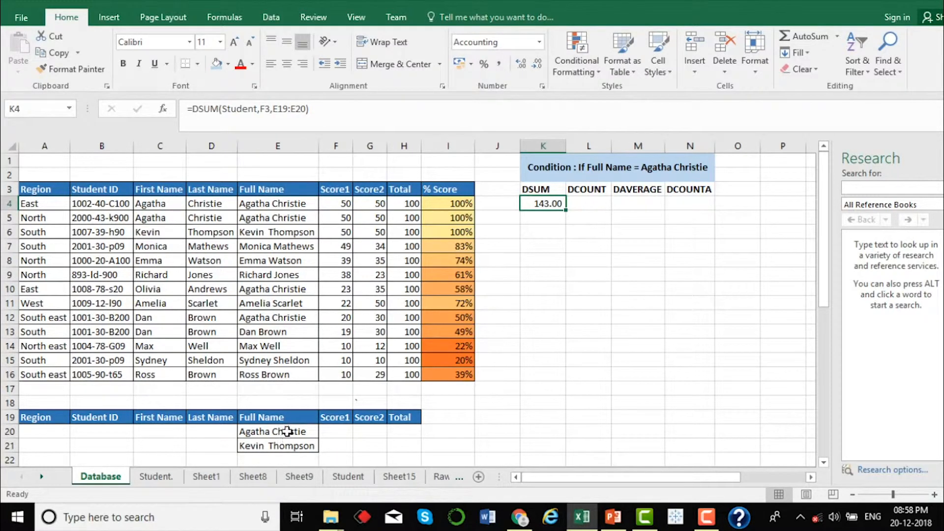
click(315, 108)
click(165, 114)
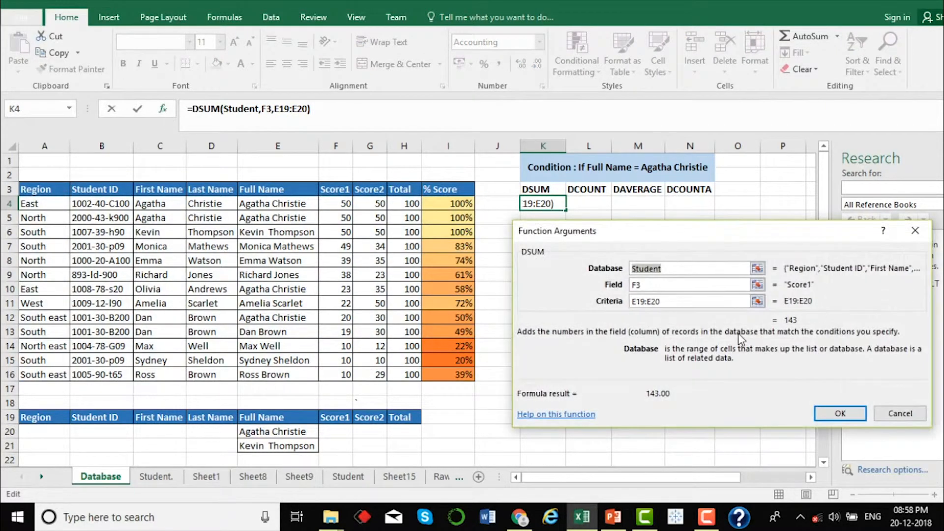
click(676, 300)
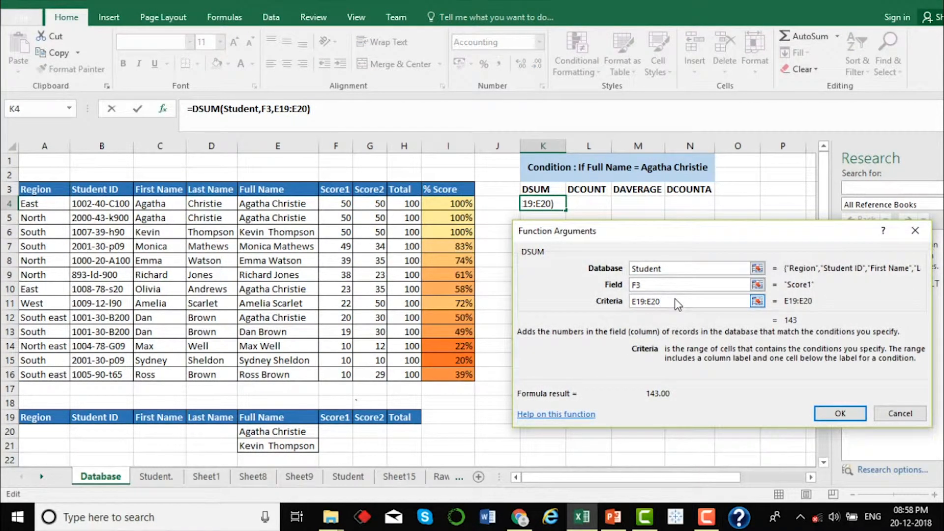
key(BackSpace)
key(BackSpace)
key(BackSpace)
key(BackSpace)
key(BackSpace)
key(BackSpace)
key(BackSpace)
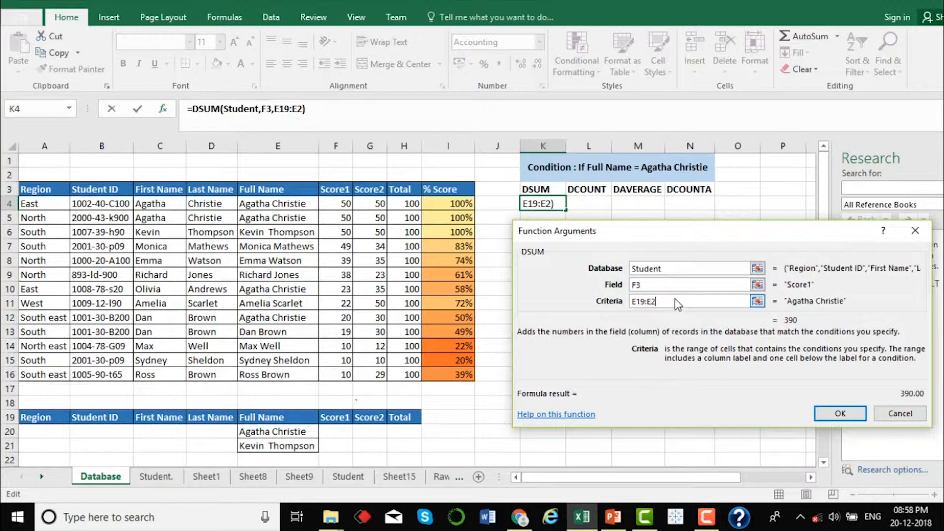
drag(283, 417, 279, 445)
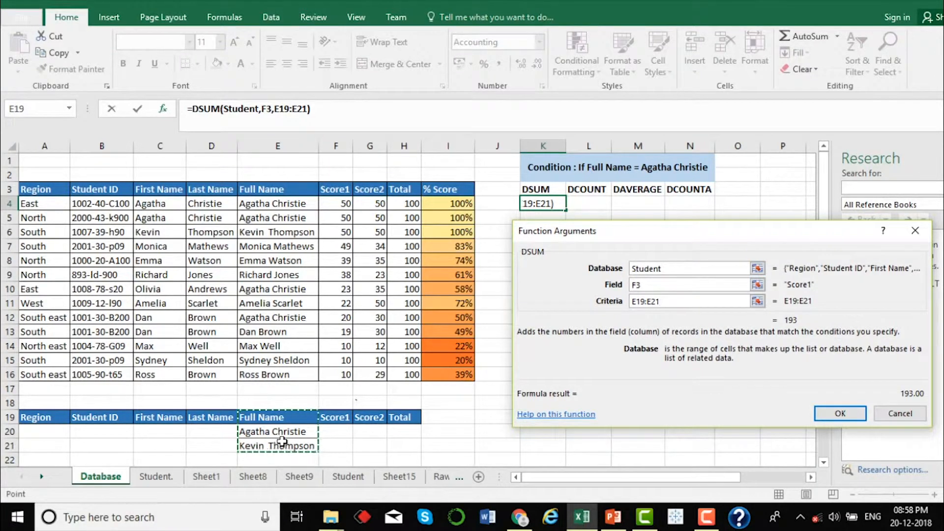
click(839, 413)
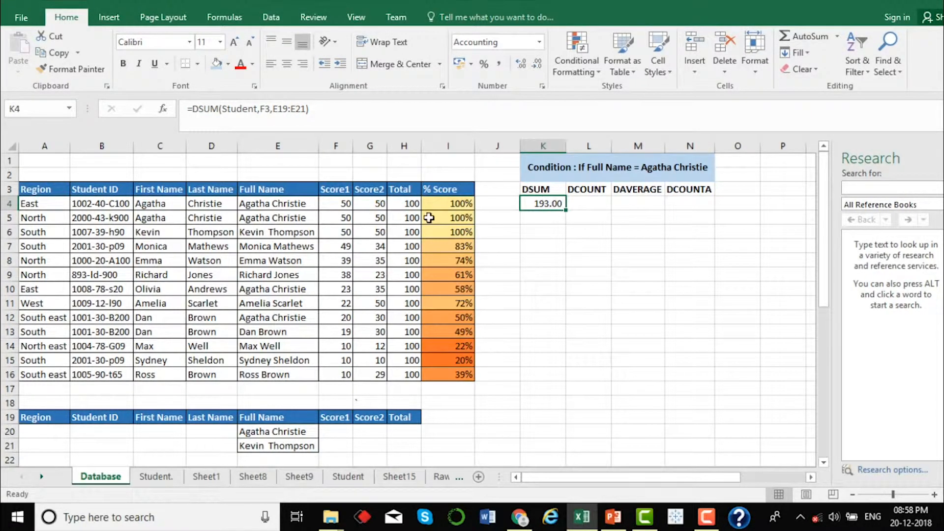
- Turn filtering back on for the header row A3:I3 of the student table
click(30, 189)
drag(30, 189, 441, 191)
key(ctrl+shift+l)
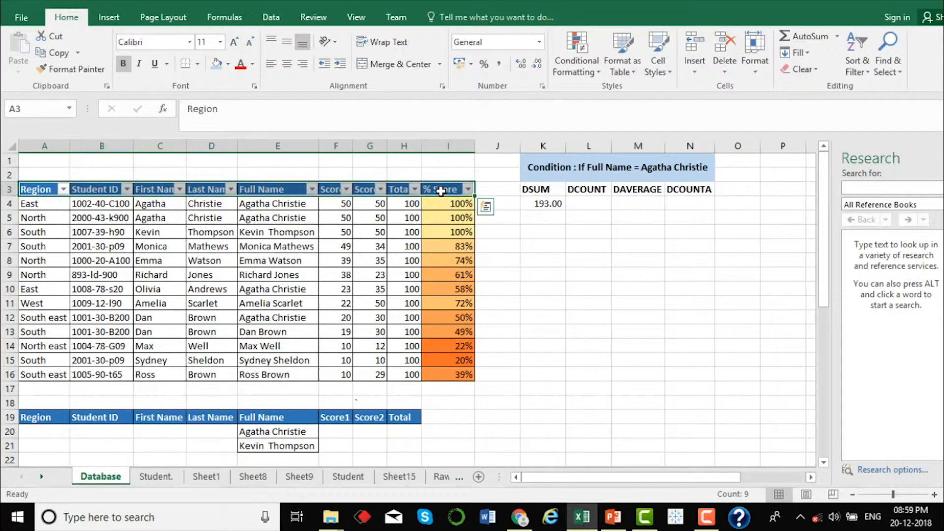
click(320, 191)
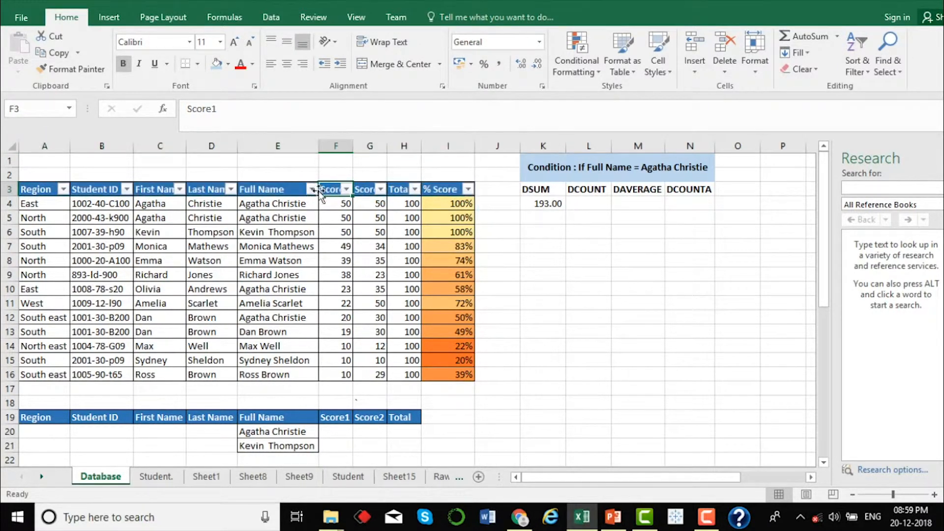
- Filter the Full Name column to the two names listed in criteria cells E20 and E21
click(311, 189)
click(170, 326)
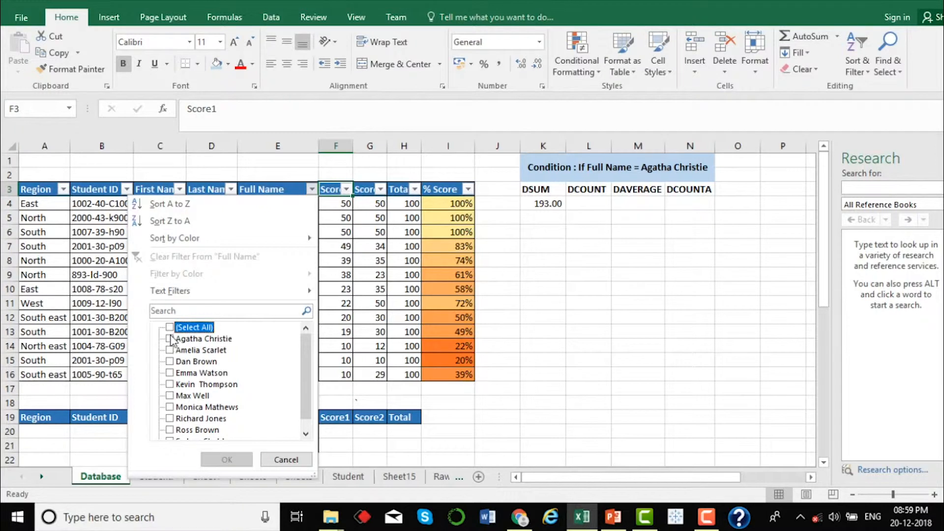
click(169, 339)
click(170, 384)
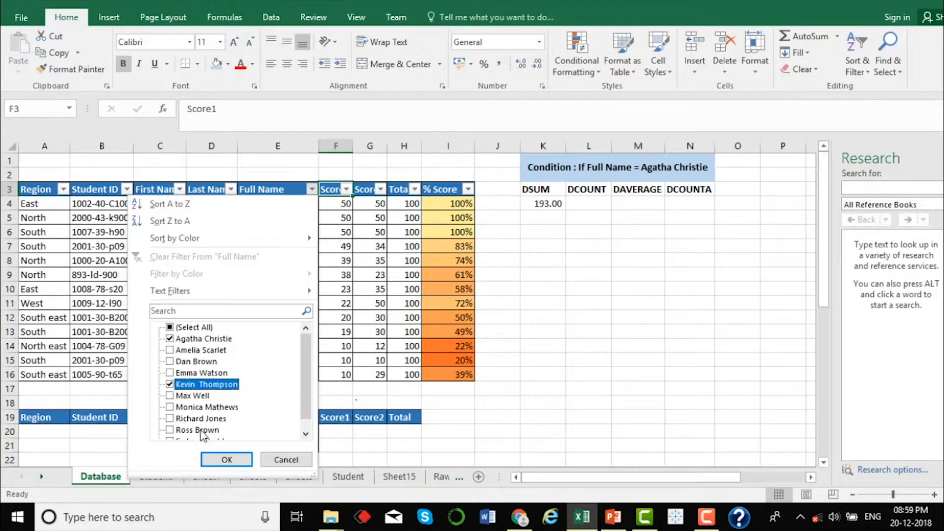
click(226, 459)
- Select the filtered Score1 values to compare their sum with K4, and undo the table filtering
drag(334, 199, 339, 259)
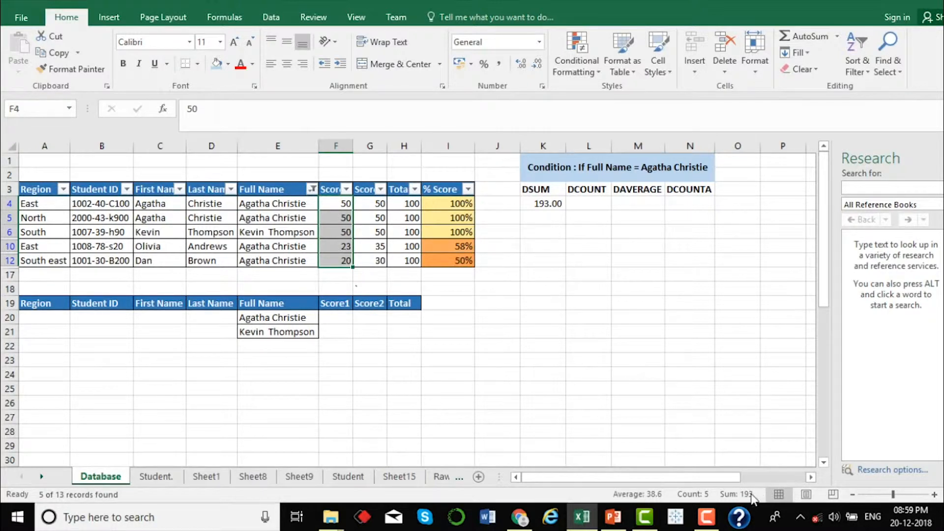
key(ctrl+shift+l)
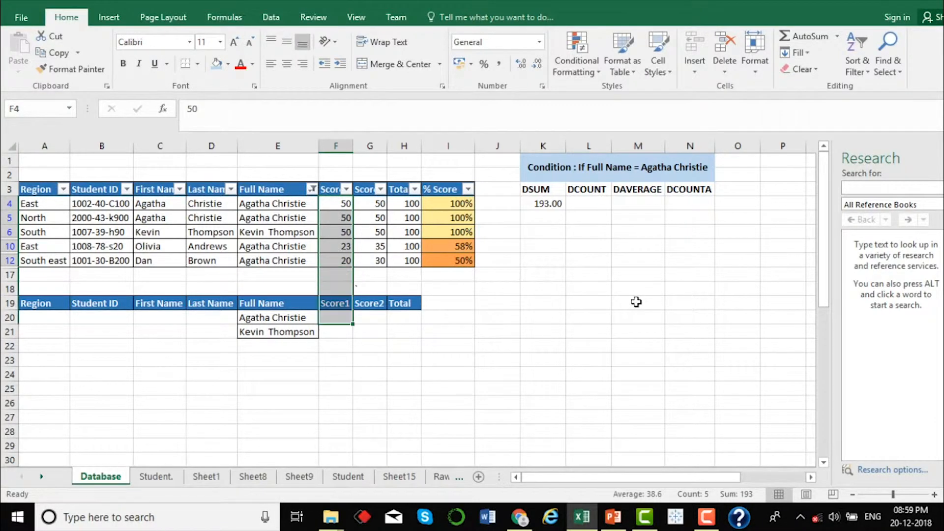
key(ctrl+z)
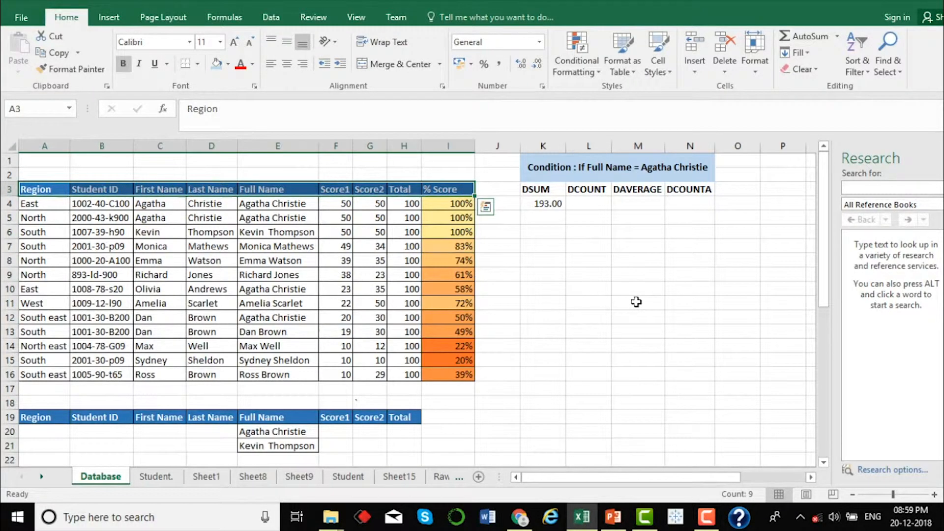
click(584, 202)
click(552, 202)
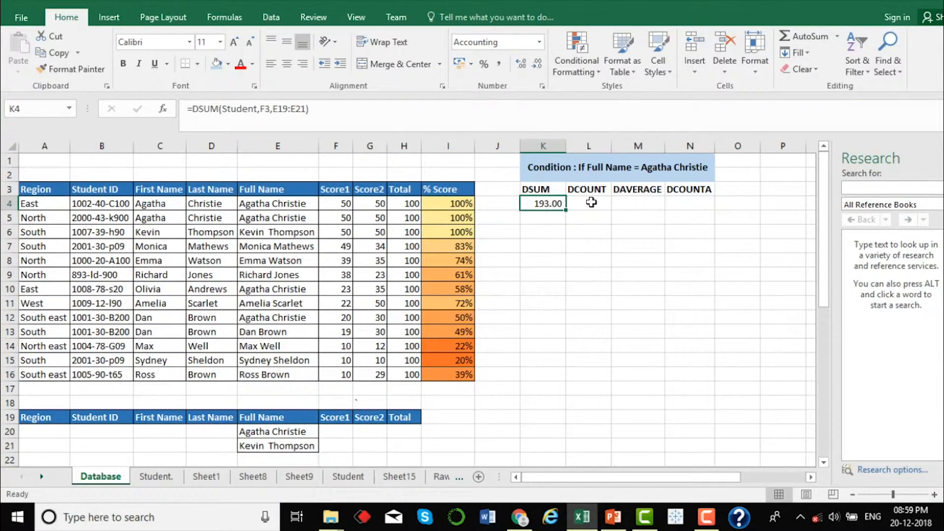
click(591, 202)
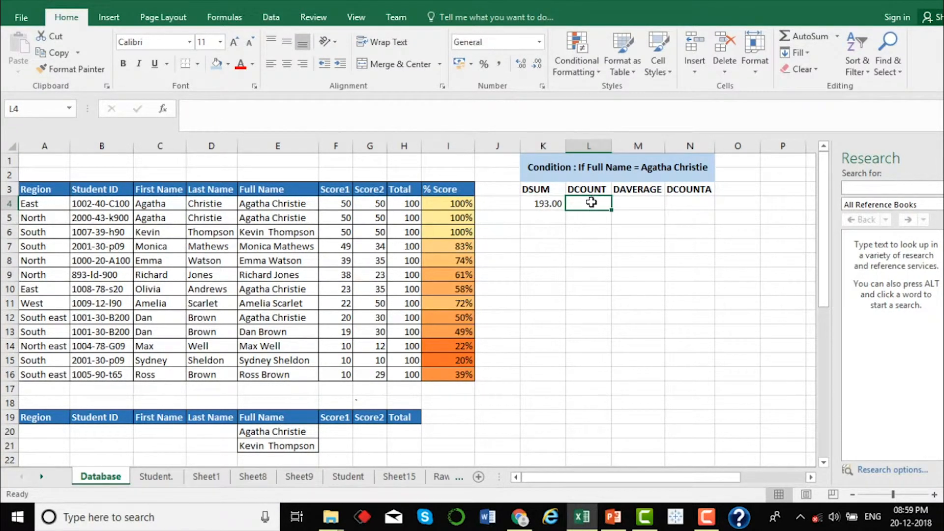
click(534, 187)
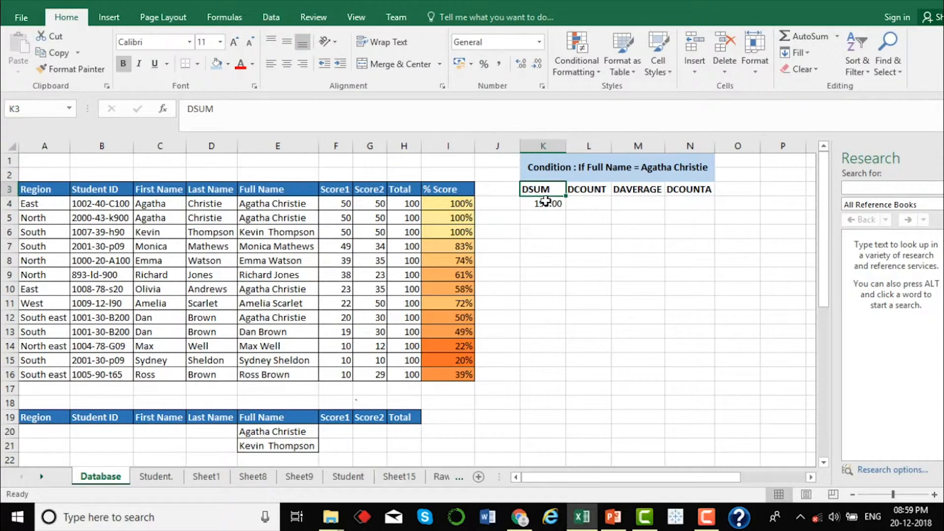
- Begin a DCOUNT formula in L4 and supply the named range Student as its database argument
click(573, 203)
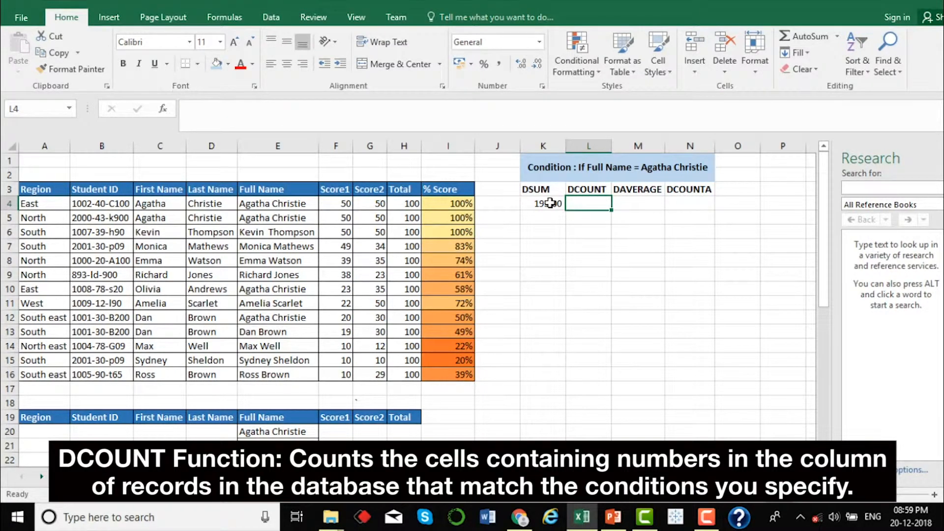
text(=dcount)
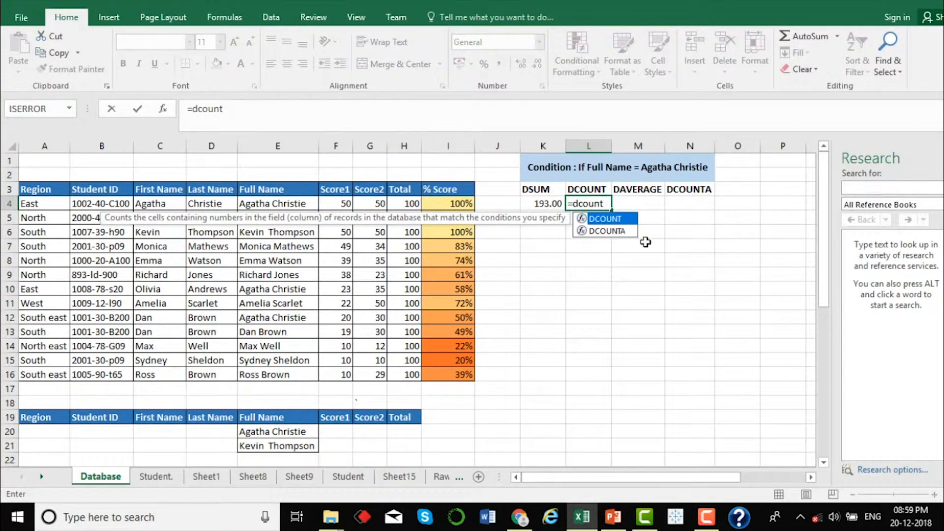
double_click(610, 221)
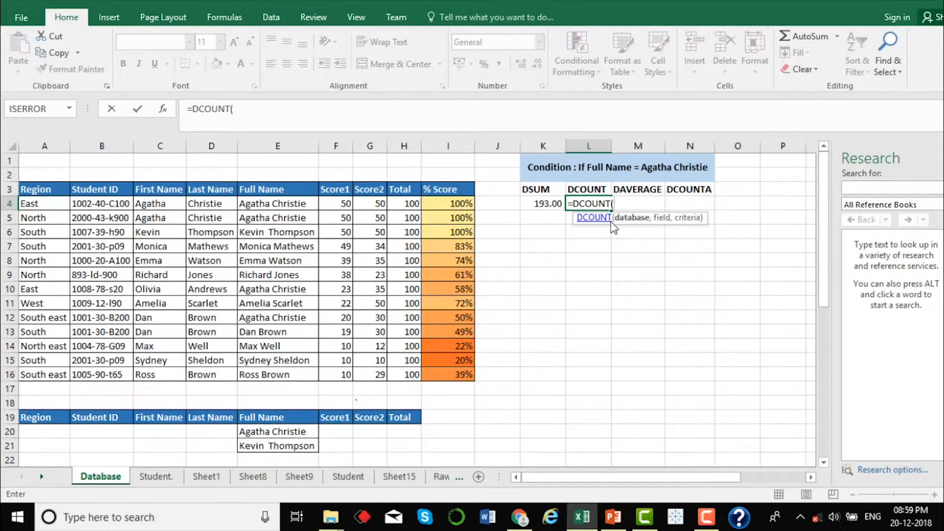
click(163, 108)
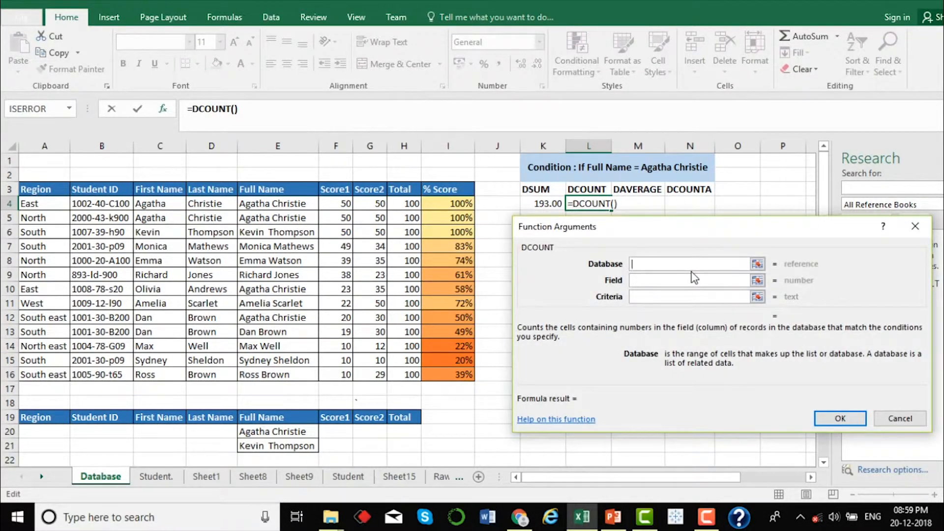
key(F3)
key(Down)
key(Down)
key(Down)
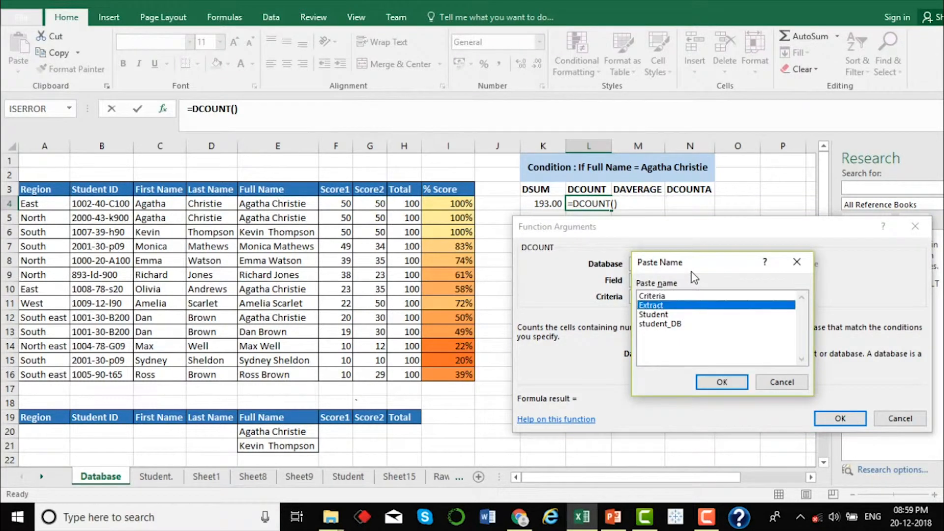
key(Return)
- Complete the DCOUNT formula in L4 with header cell F3 as the field and E19:E21 as the criteria range
click(693, 280)
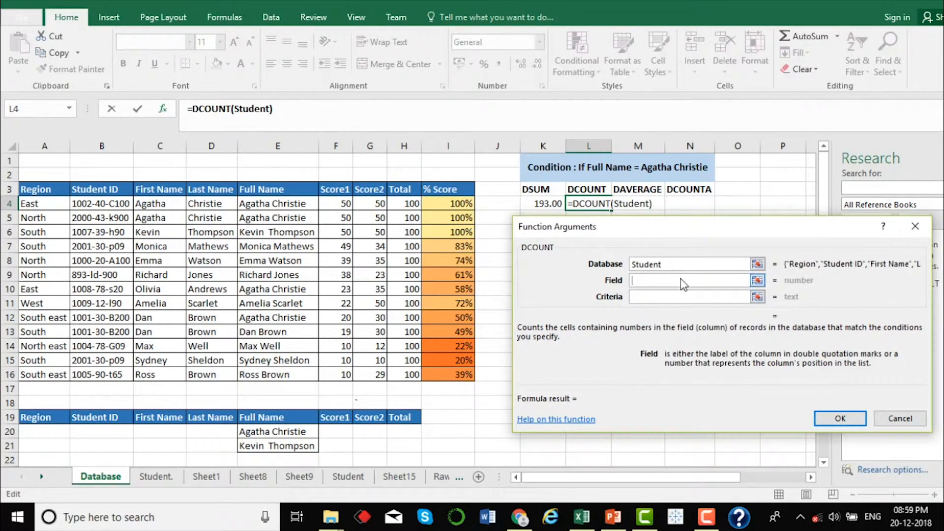
click(331, 190)
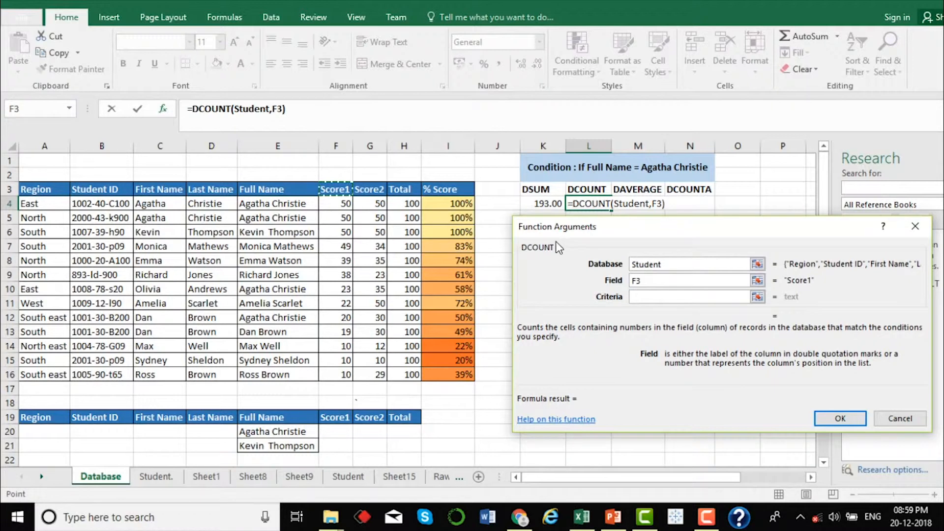
click(652, 296)
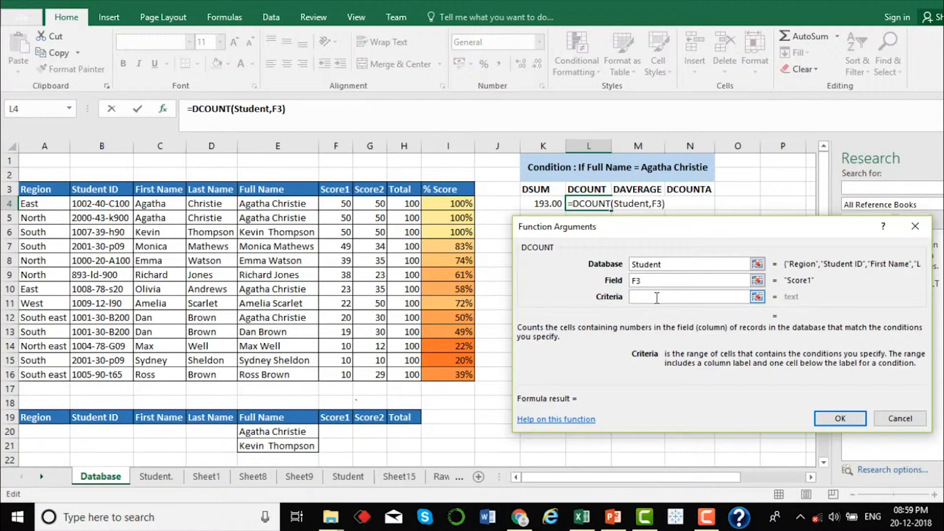
drag(298, 417, 297, 443)
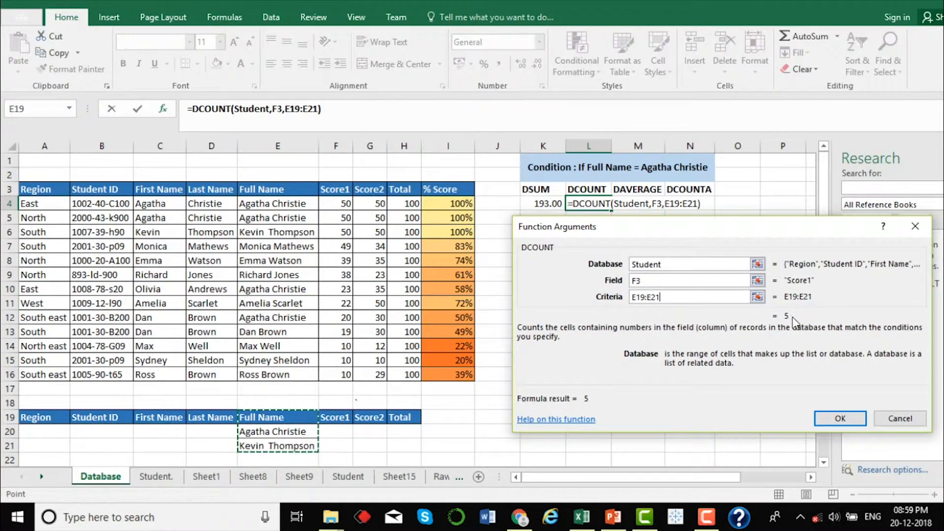
click(836, 417)
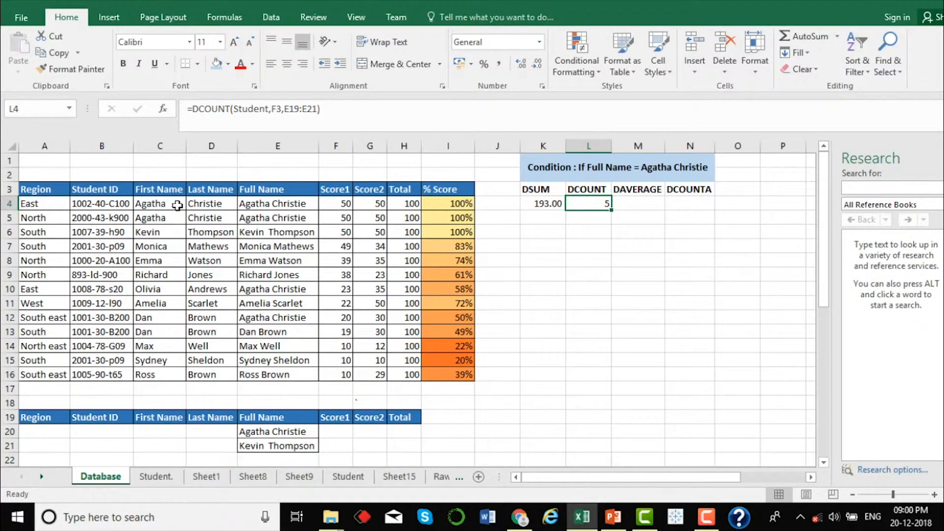
- Filter the Full Name column of table A3:I3 to the two names in E20 and E21, and compare the filtered names' count with L4
drag(55, 193, 464, 190)
key(ctrl+shift+l)
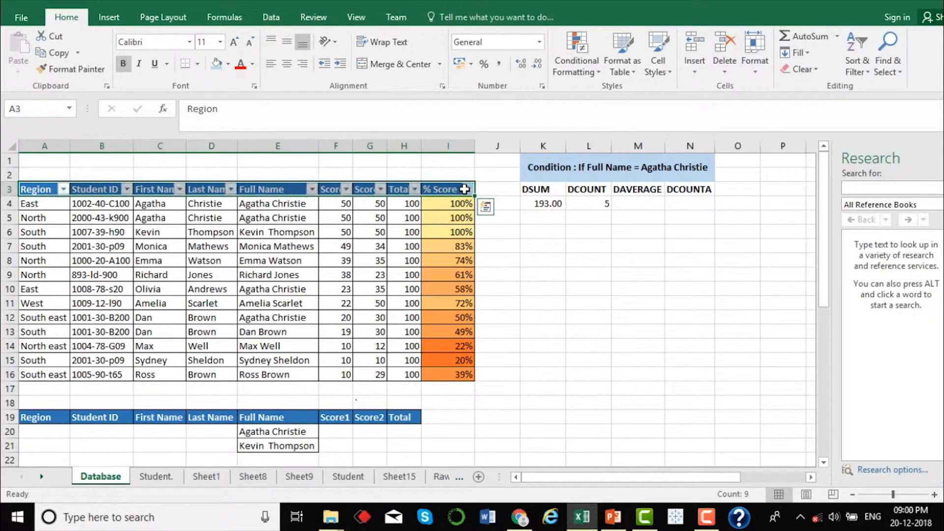
click(312, 189)
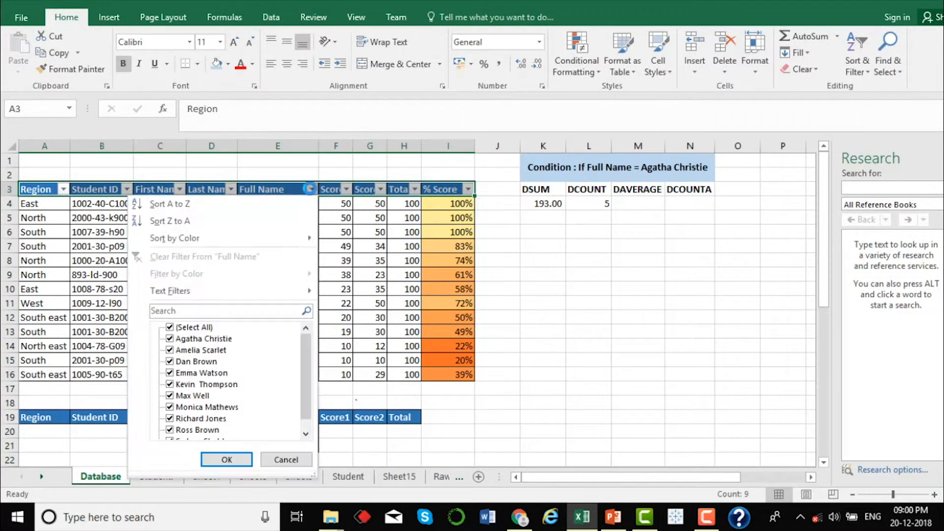
click(168, 328)
click(170, 328)
click(170, 338)
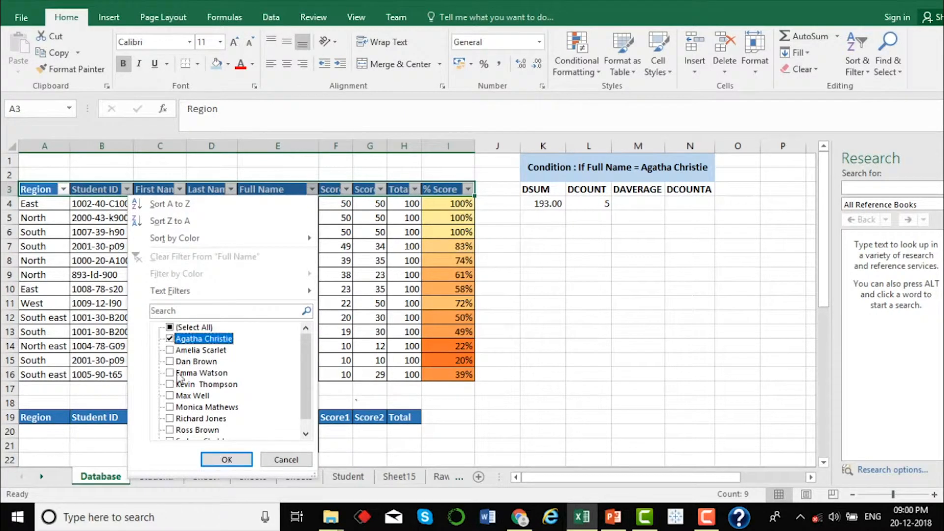
click(169, 384)
click(227, 459)
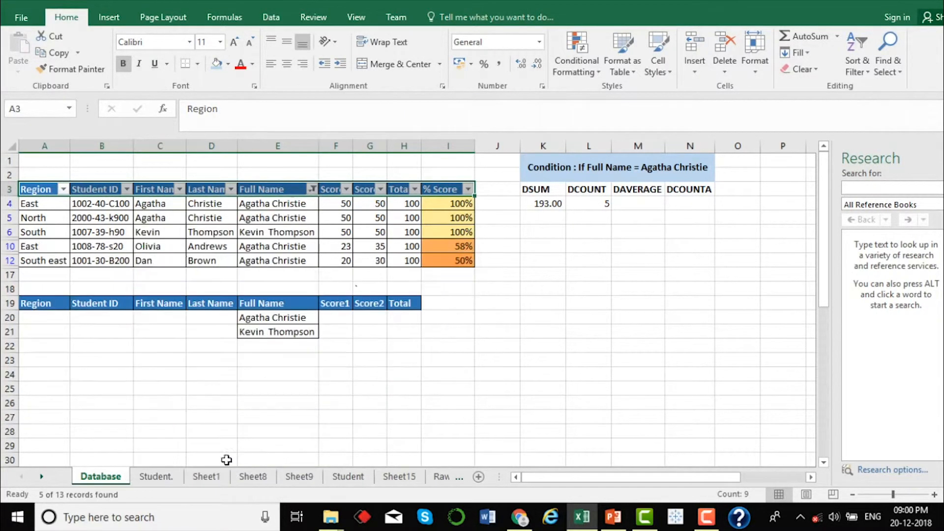
drag(338, 204, 310, 261)
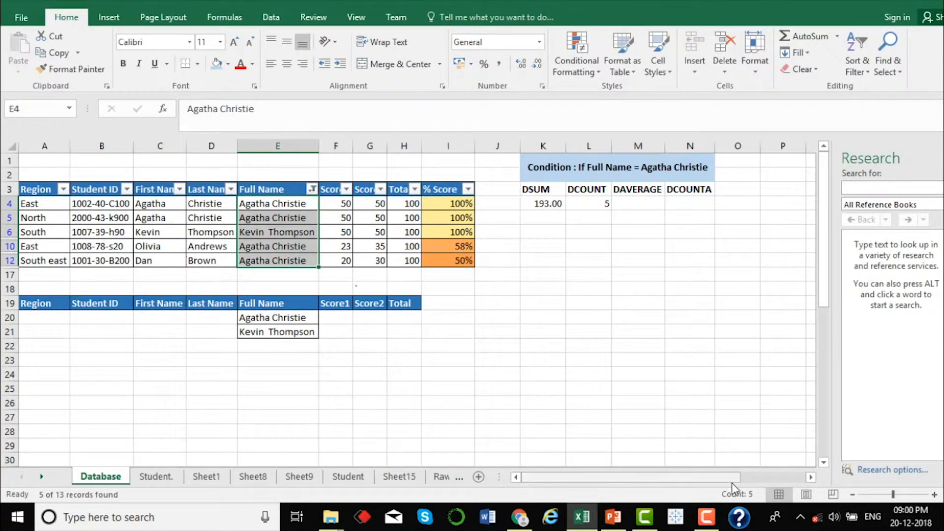
click(592, 203)
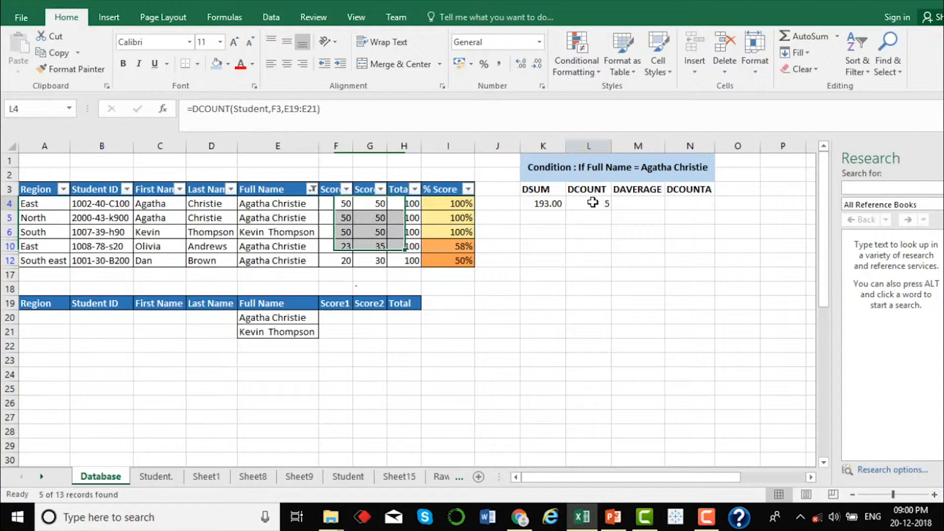
- Begin a DAVERAGE formula in M4 and supply the named range Student as its database argument
click(643, 202)
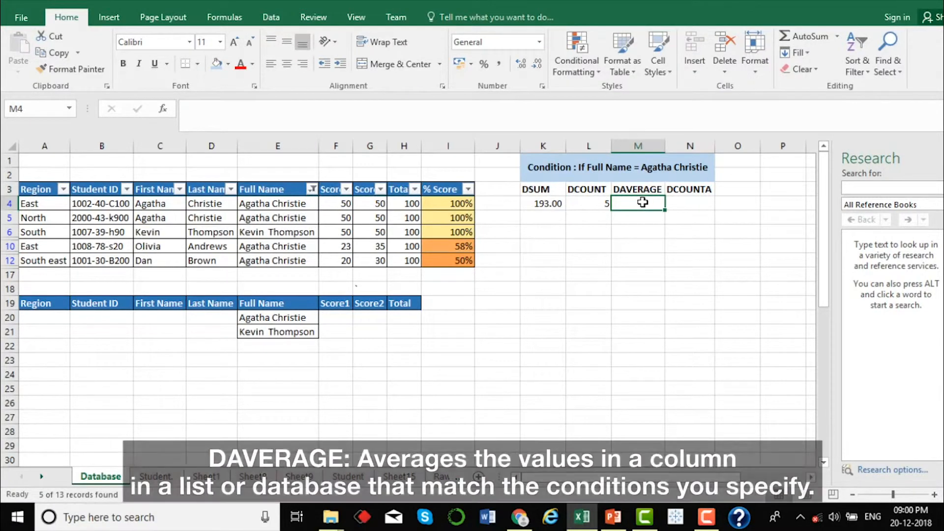
text(=)
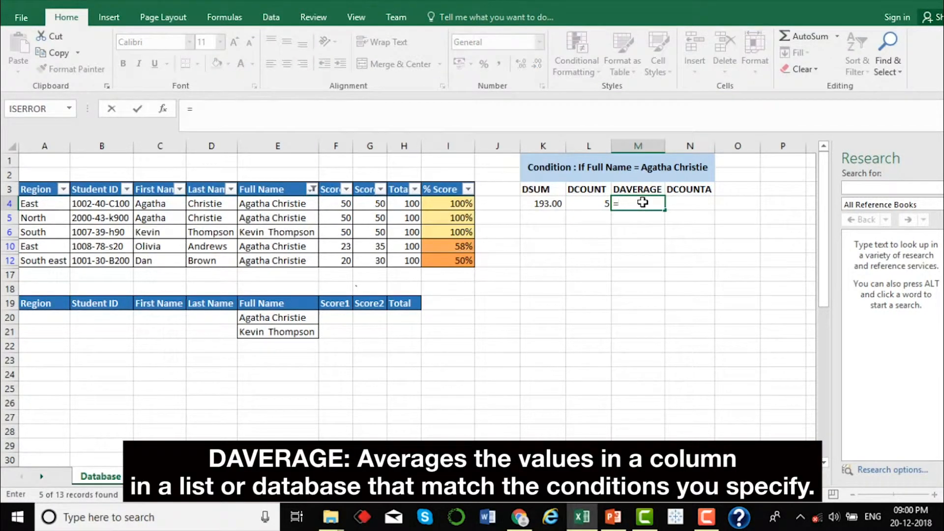
text(dave)
key(Tab)
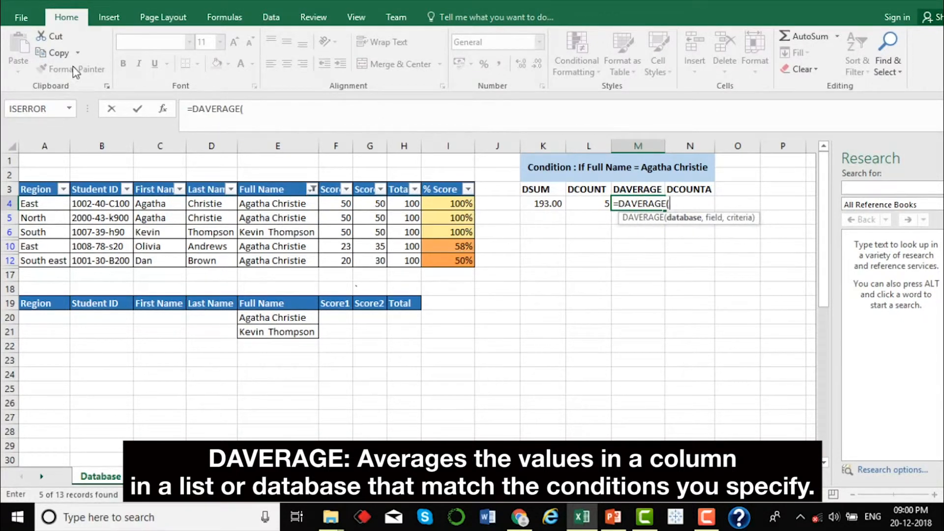
click(163, 109)
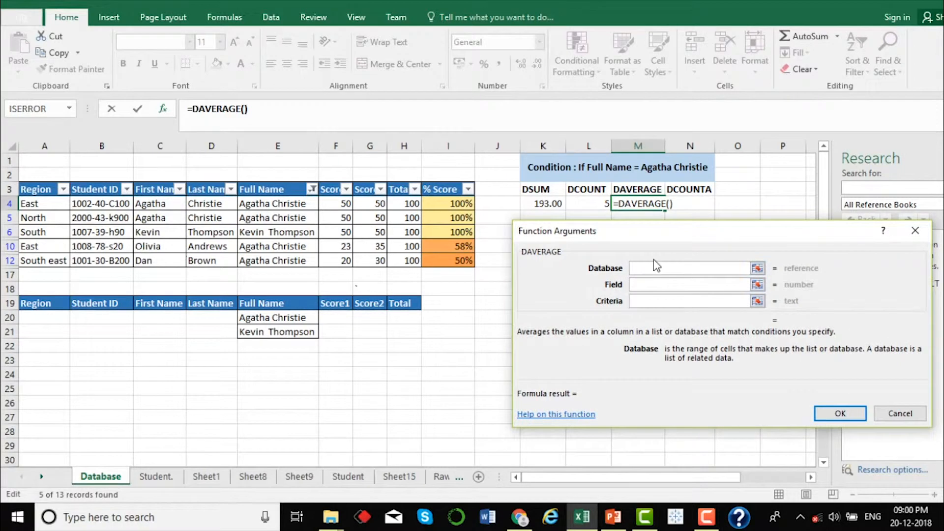
key(F3)
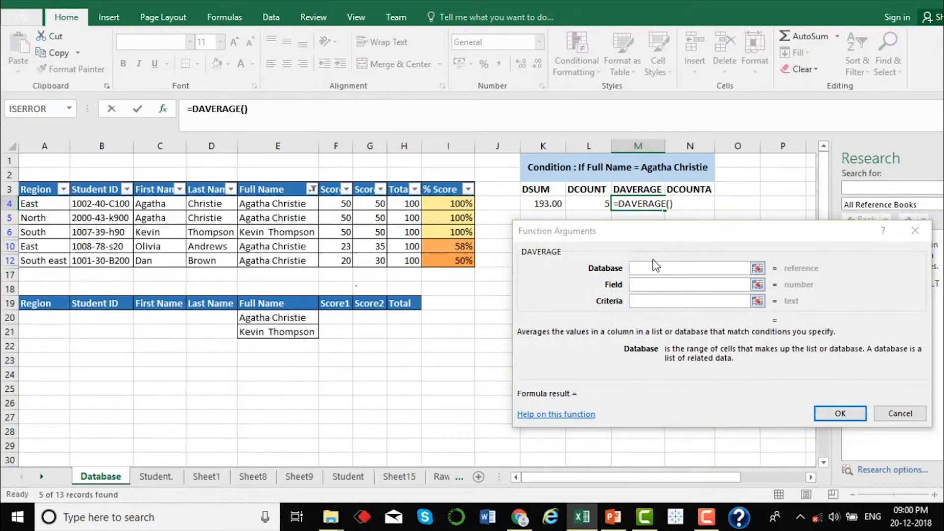
click(661, 315)
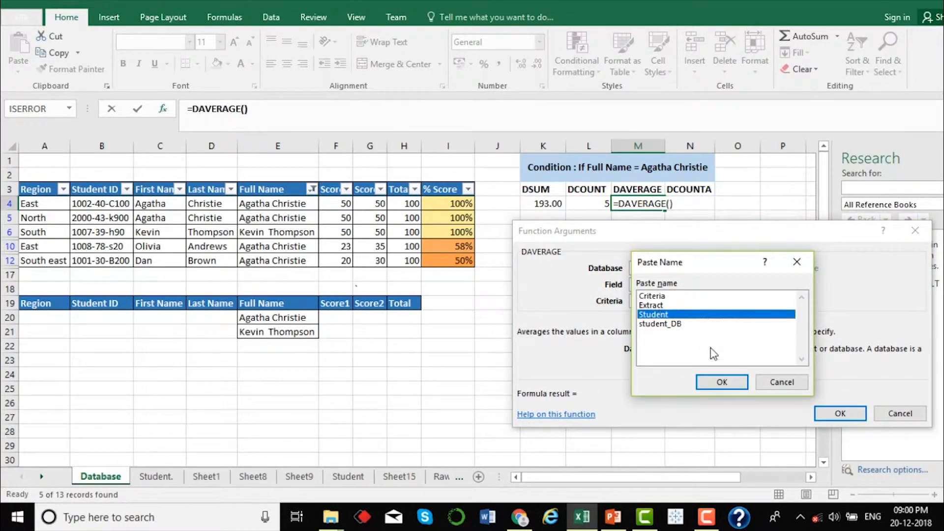
click(721, 382)
- Complete the DAVERAGE formula with header cell F3 as the field and E19:E21 as the criteria range
click(668, 285)
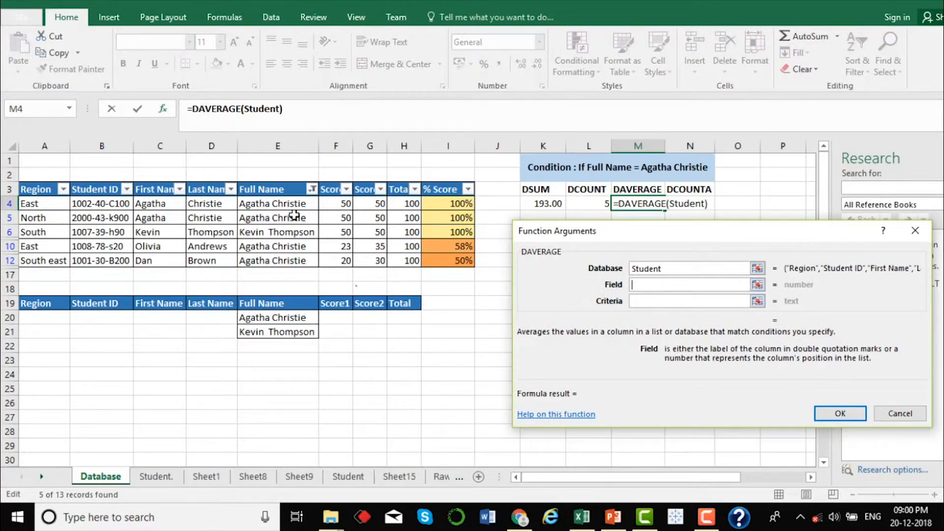
click(327, 189)
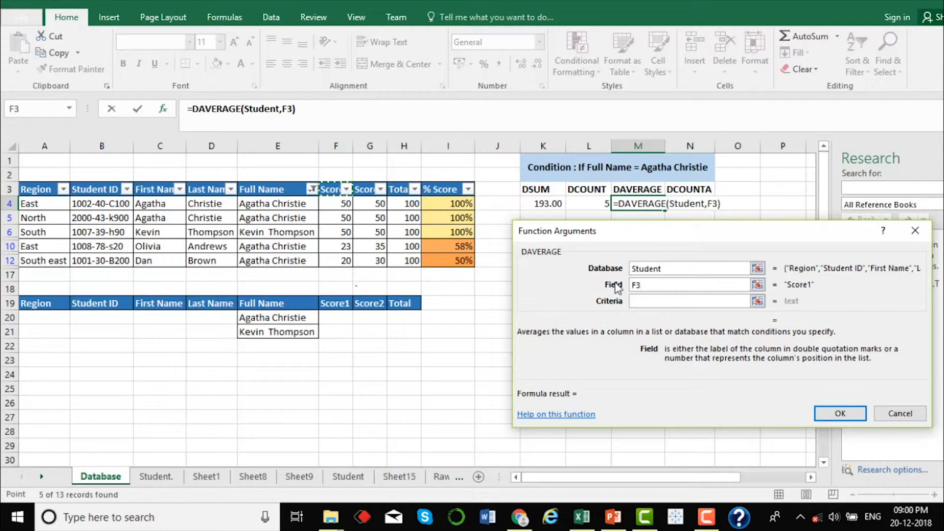
click(643, 302)
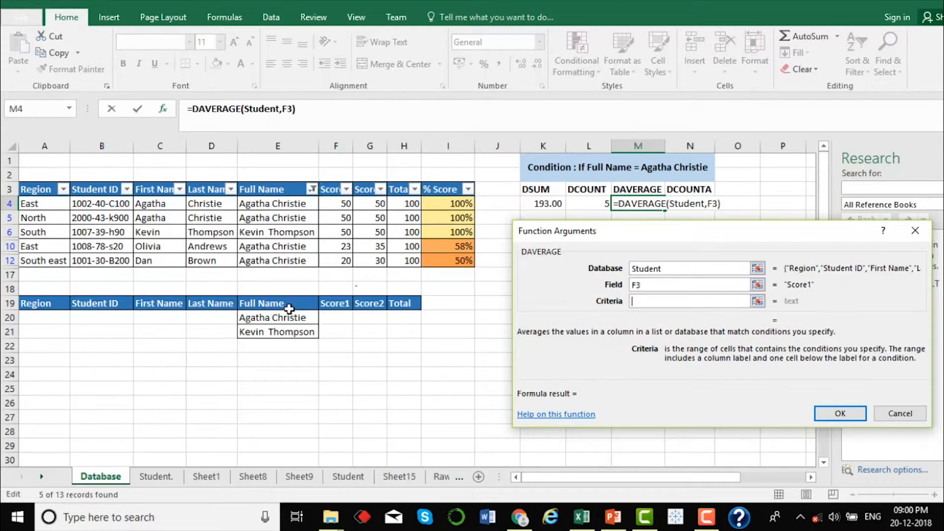
drag(289, 304, 308, 332)
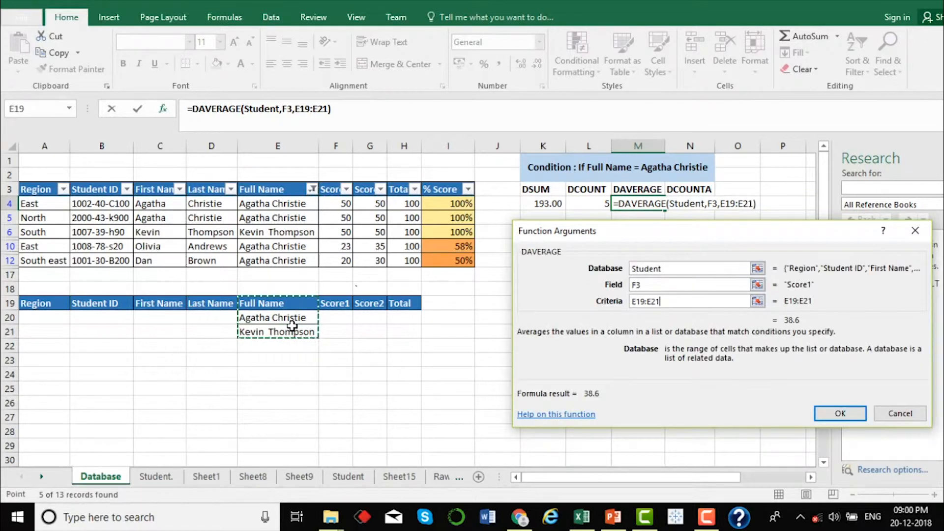
click(838, 413)
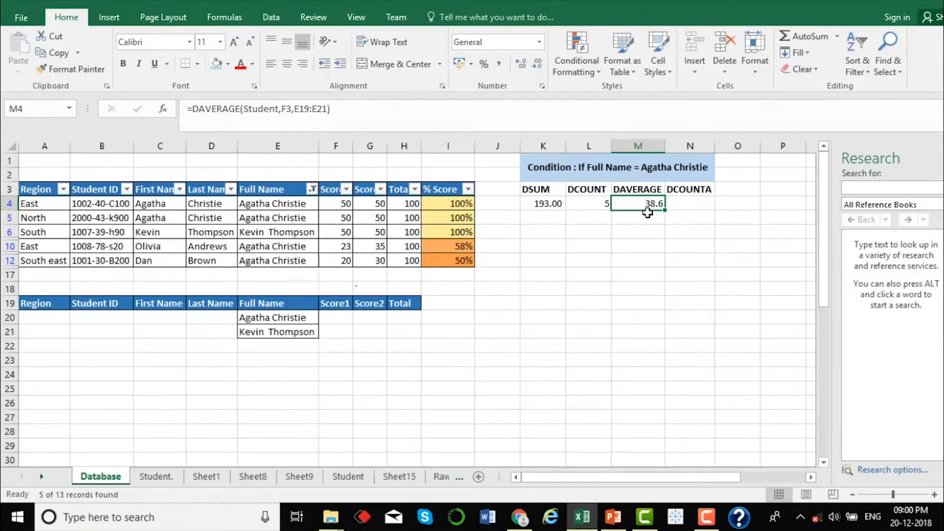
- Select the filtered Score1 values to compare their average with M4, and review the DCOUNT formula in L4
drag(344, 205, 347, 261)
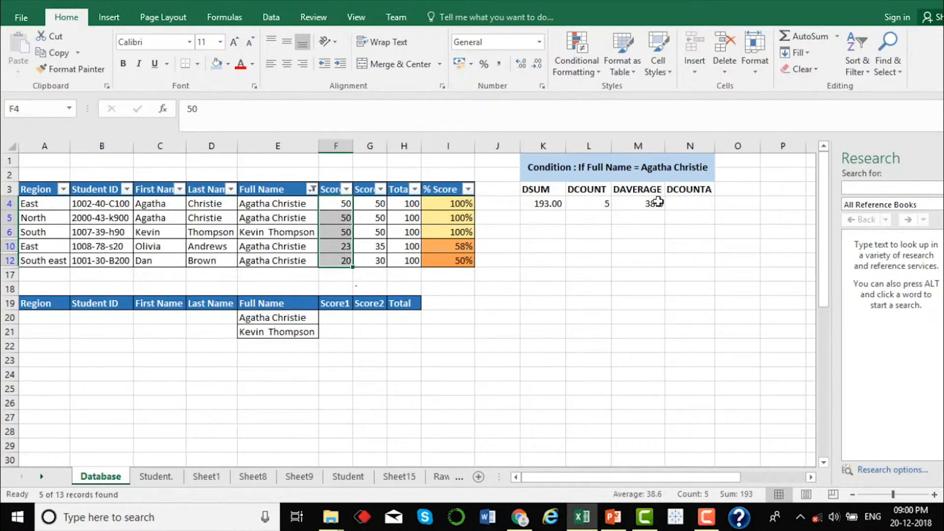
click(683, 202)
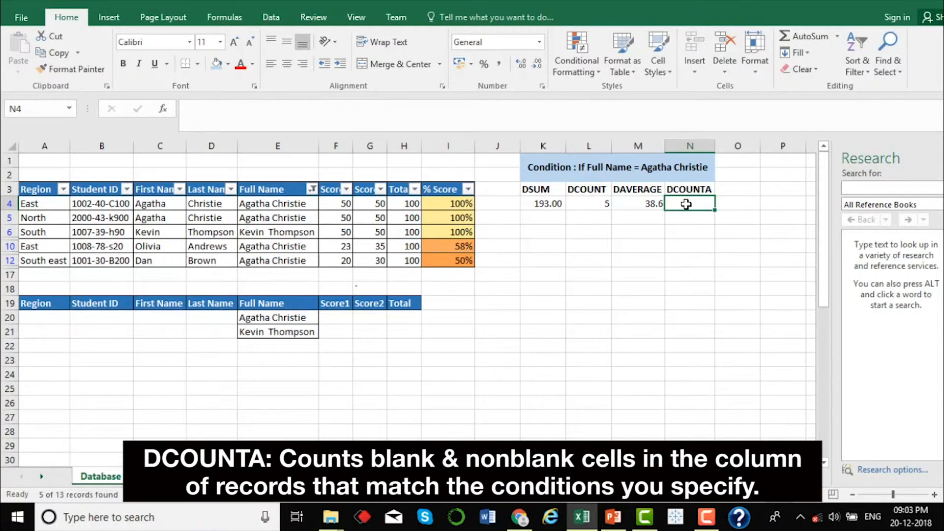
click(593, 203)
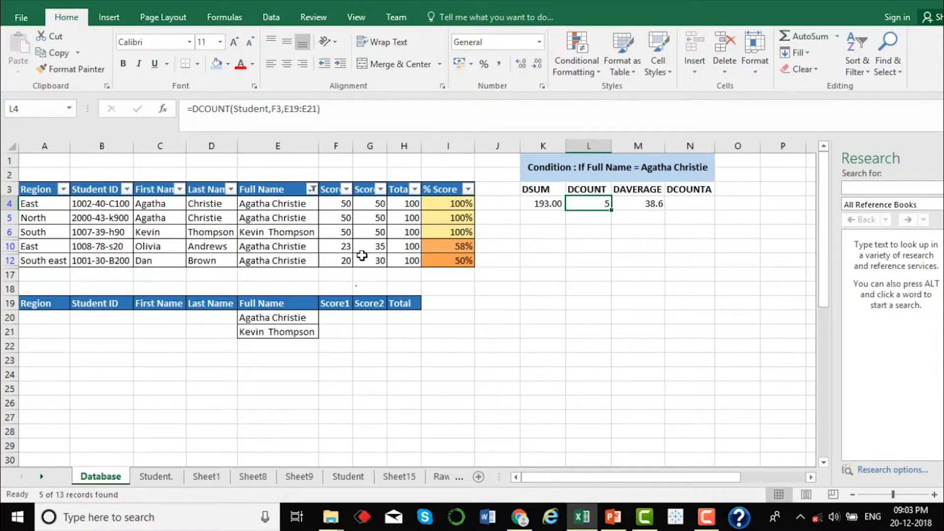
- Start a DCOUNTA formula in cell N4
click(684, 205)
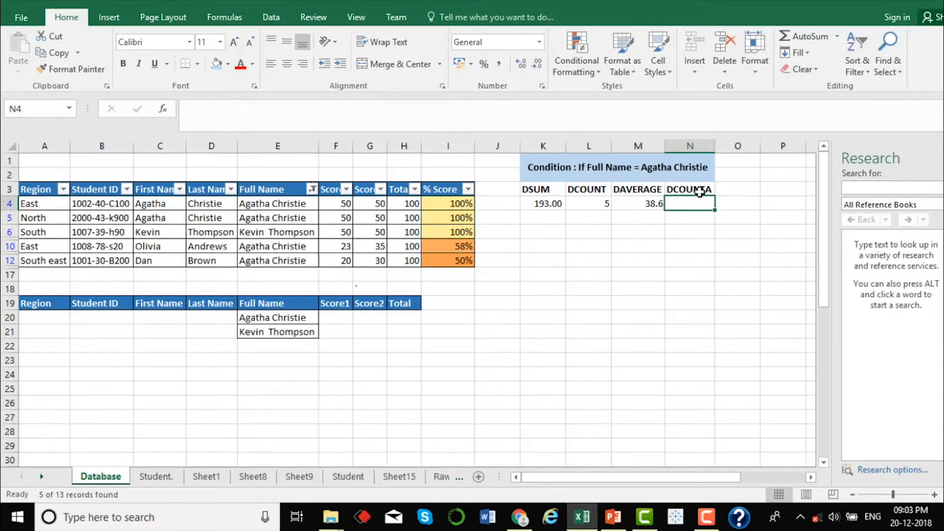
text(=di)
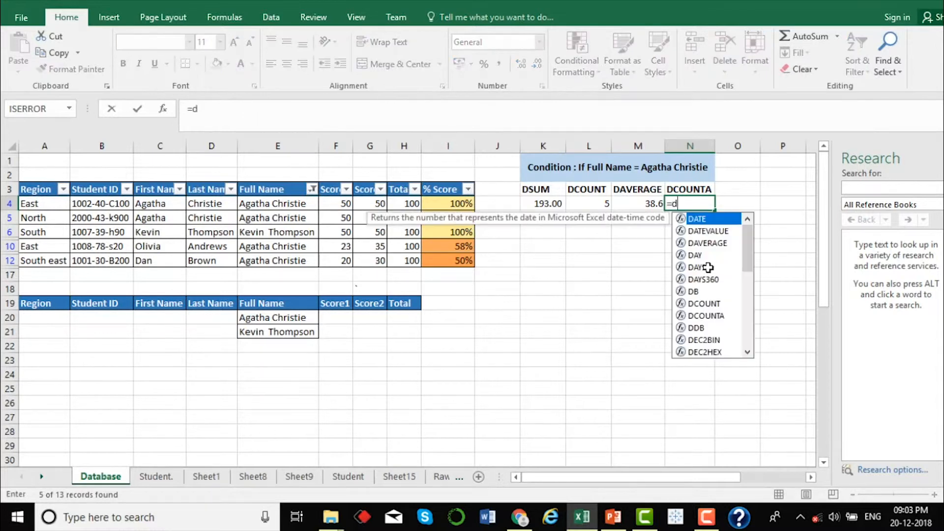
key(BackSpace)
text(o)
key(BackSpace)
text(count)
key(Down)
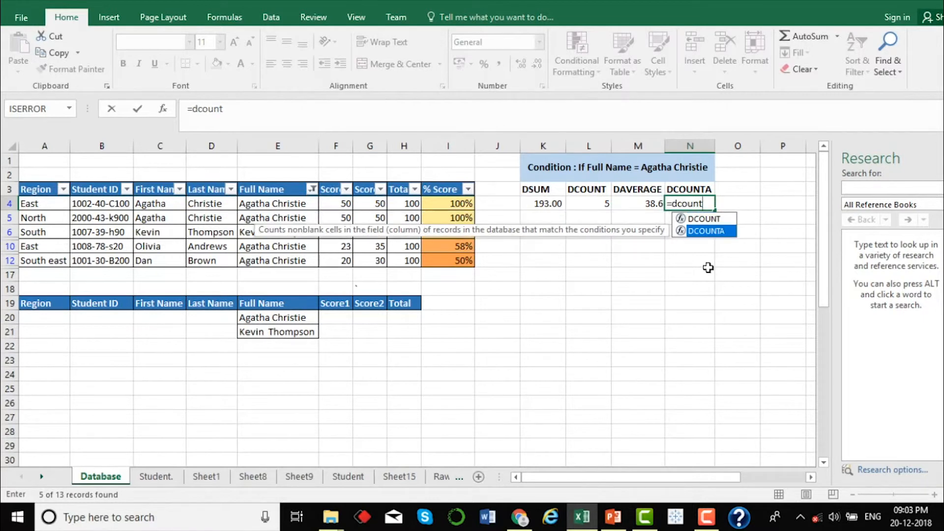
key(Tab)
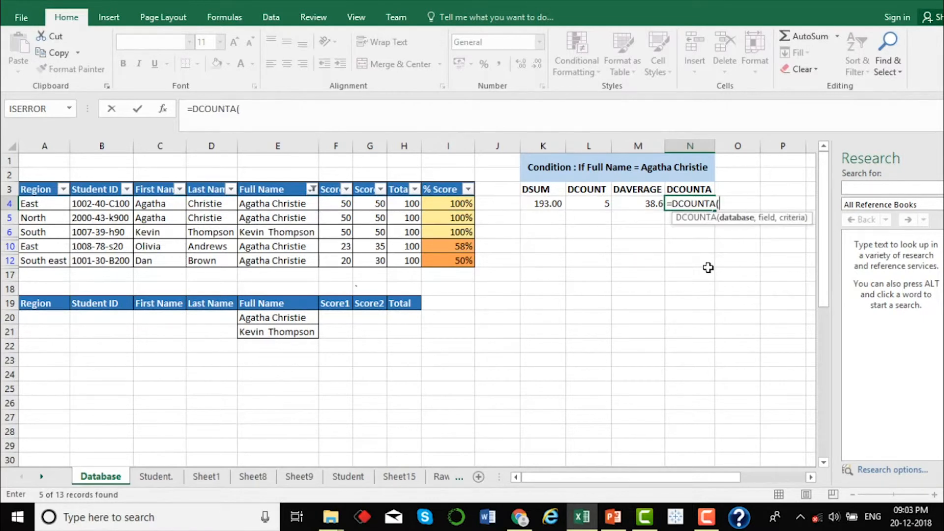
- Supply the named range Student as the database argument of the DCOUNTA formula
click(164, 109)
text(stu)
key(BackSpace)
key(BackSpace)
key(BackSpace)
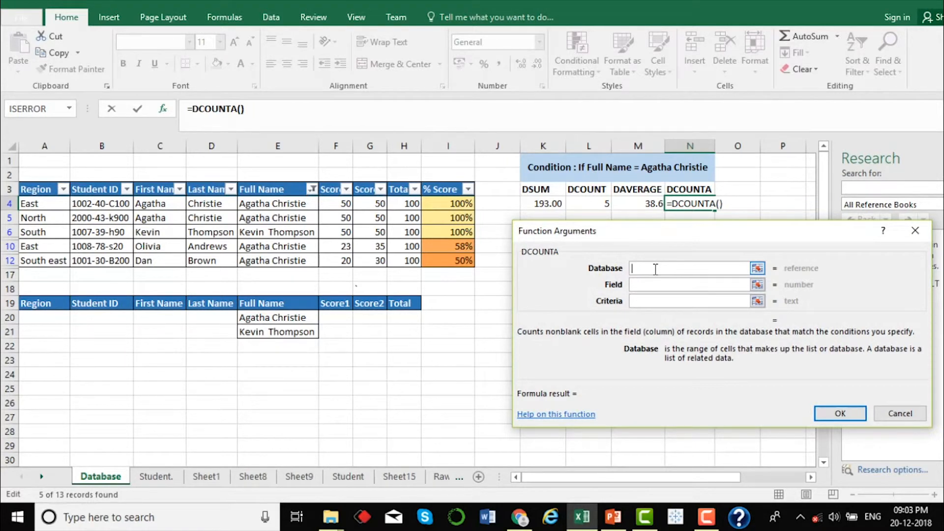
key(F3)
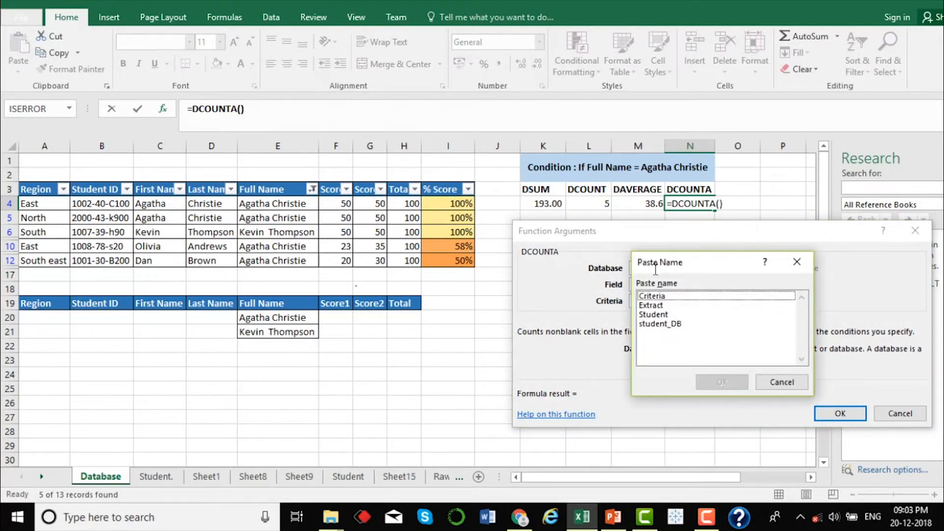
key(Down)
key(Down)
key(Down)
key(Return)
- Complete the DCOUNTA formula in N4 with header cell F3 as the field and E19:E21 as the criteria range
click(655, 286)
click(337, 190)
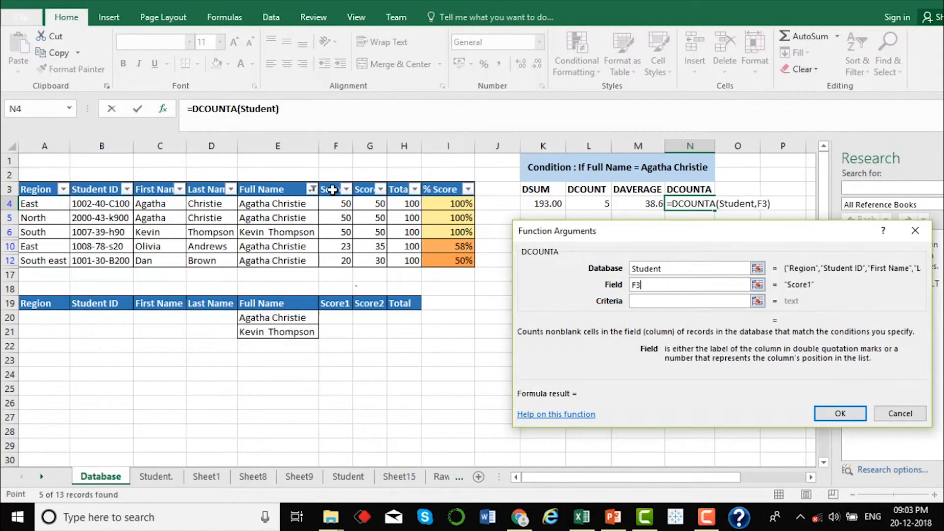
key(Tab)
drag(282, 302, 311, 334)
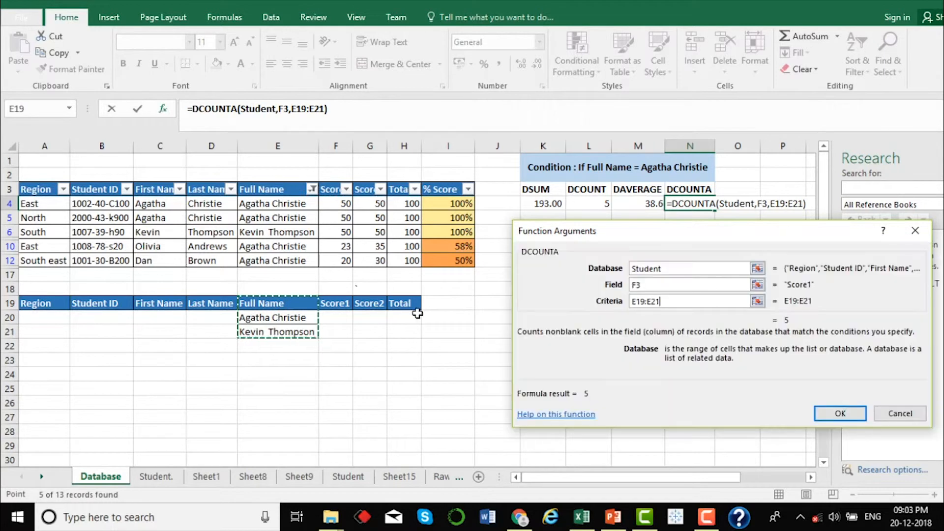
click(838, 412)
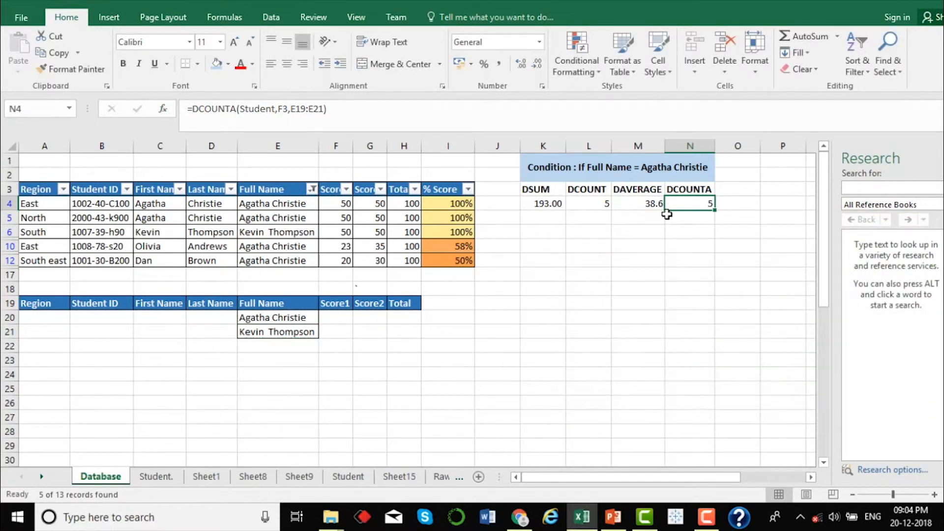
click(336, 231)
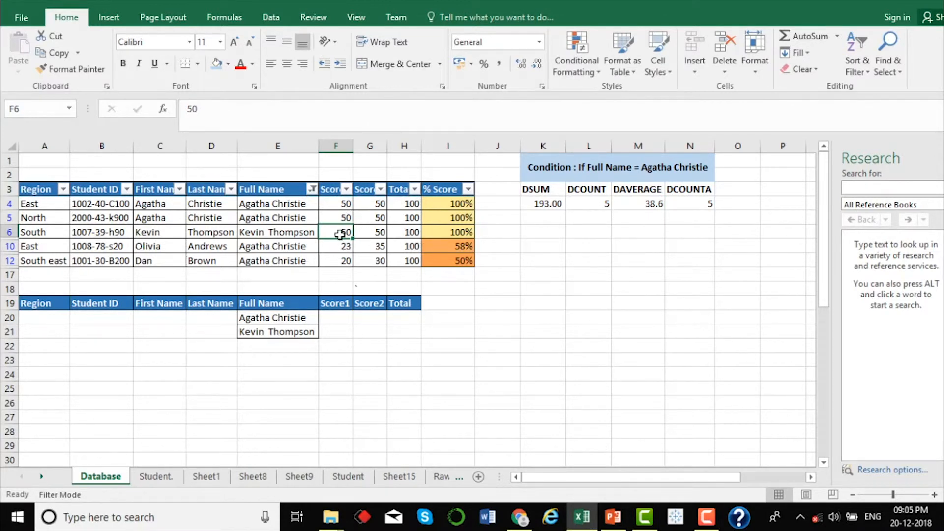
key(BackSpace)
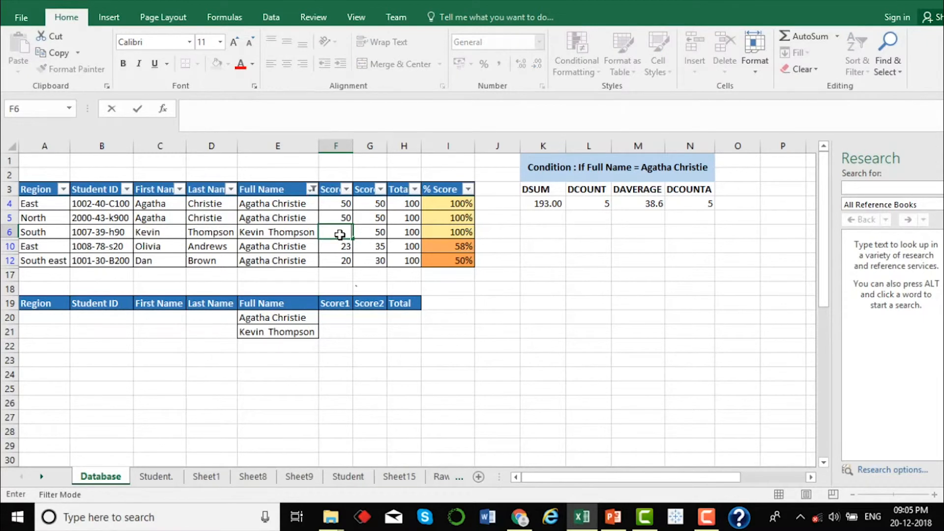
key(Return)
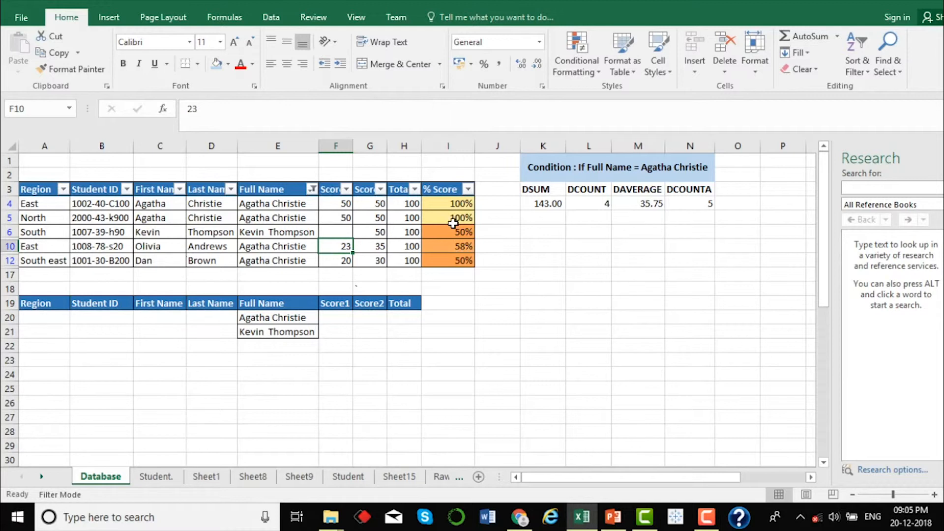
- Compare the DCOUNT result in L4 with the filtered Score1 values, checking how the blank-looking cell F6 is treated
click(582, 204)
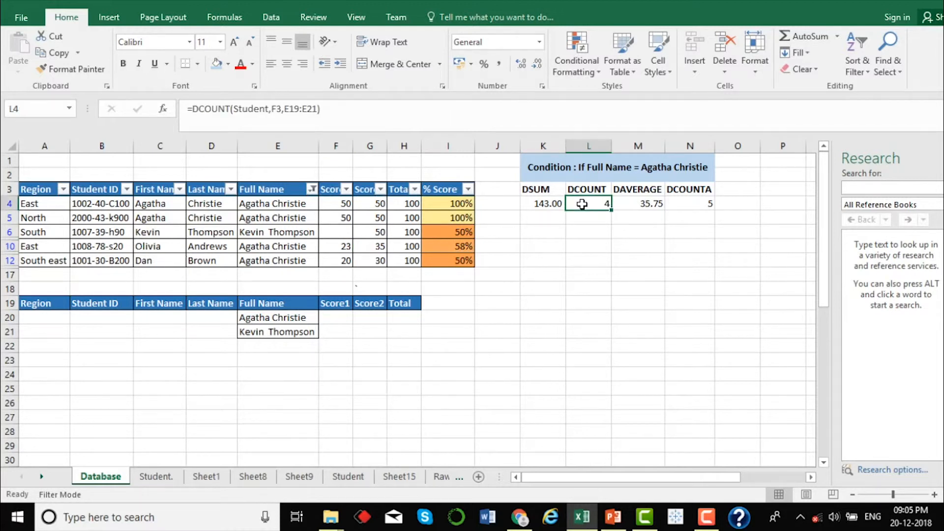
drag(339, 204, 337, 276)
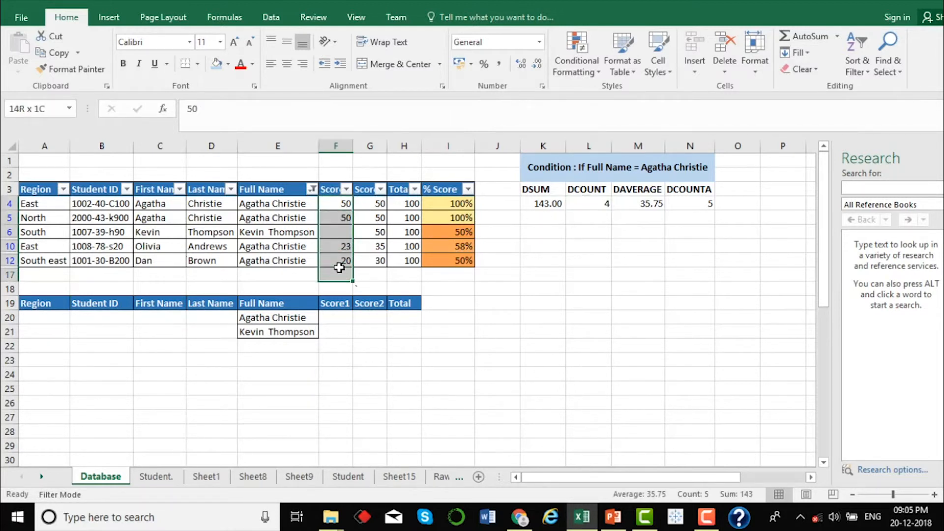
click(586, 190)
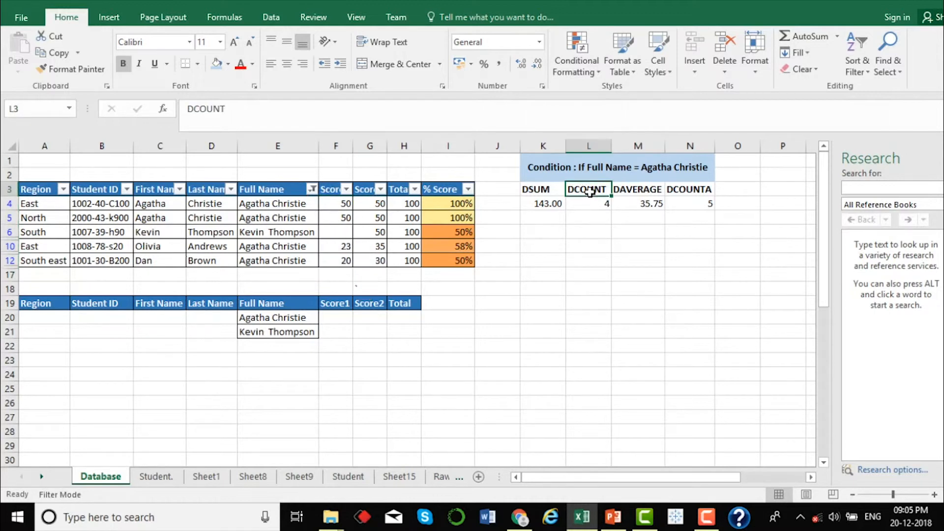
click(337, 233)
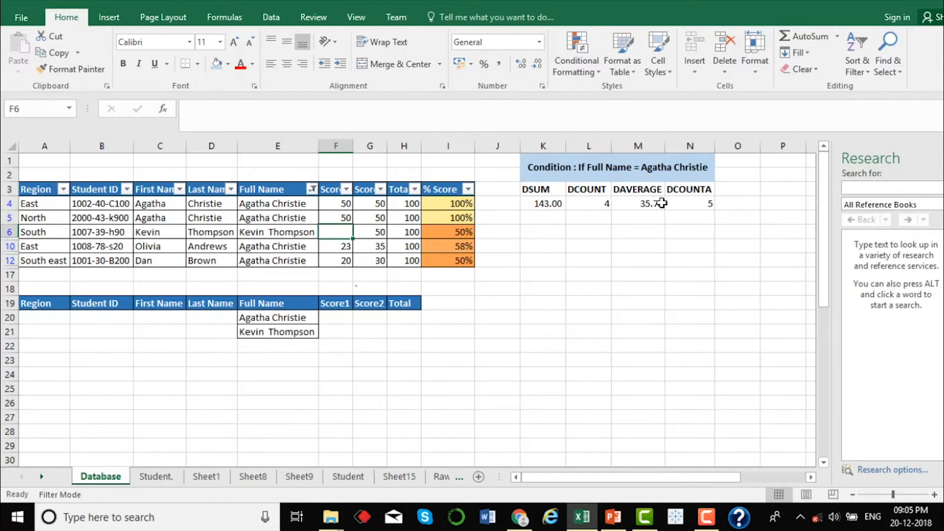
- Compare the DCOUNTA result in N4 with the filtered Score1 cells F4:F12, including F6, and review its formula
click(687, 191)
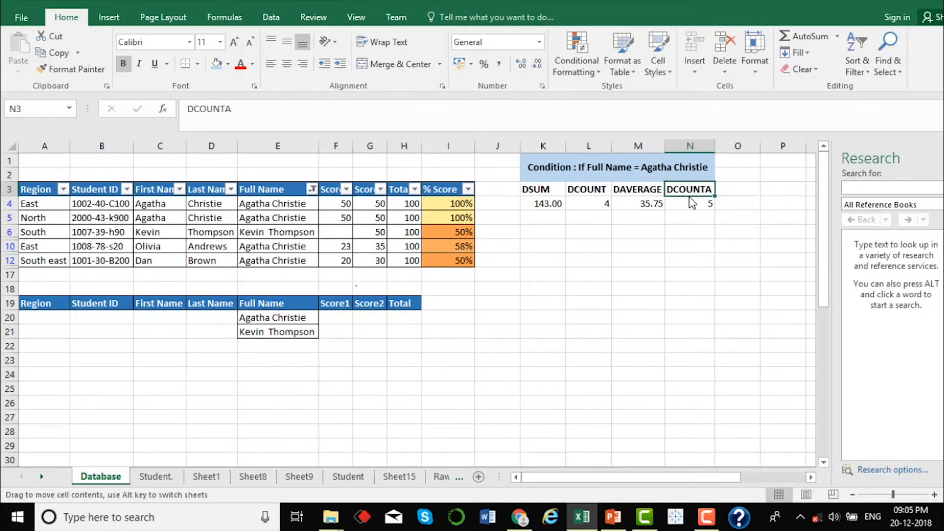
click(686, 200)
drag(339, 203, 345, 259)
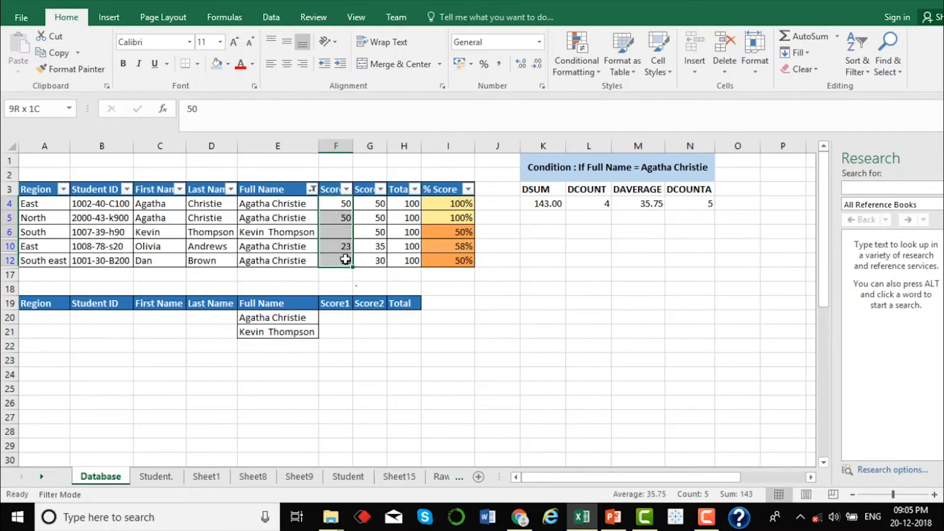
click(334, 233)
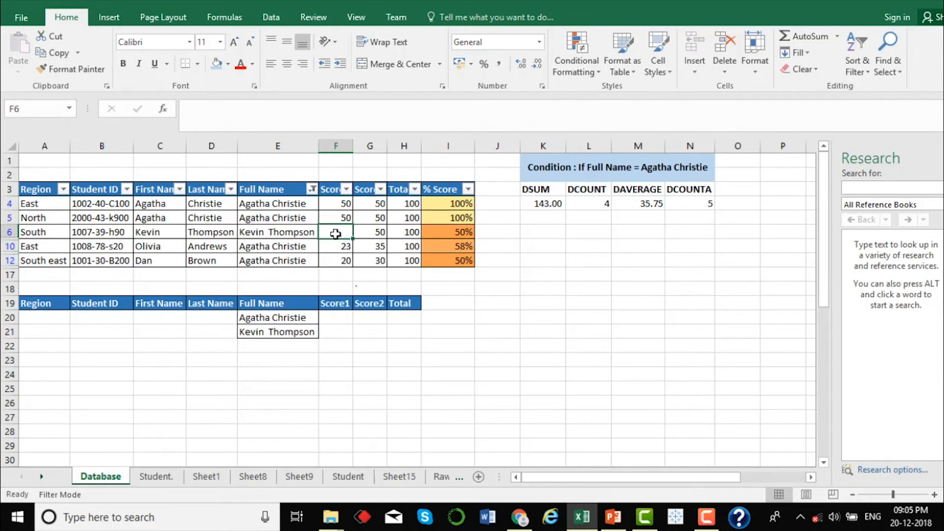
click(697, 210)
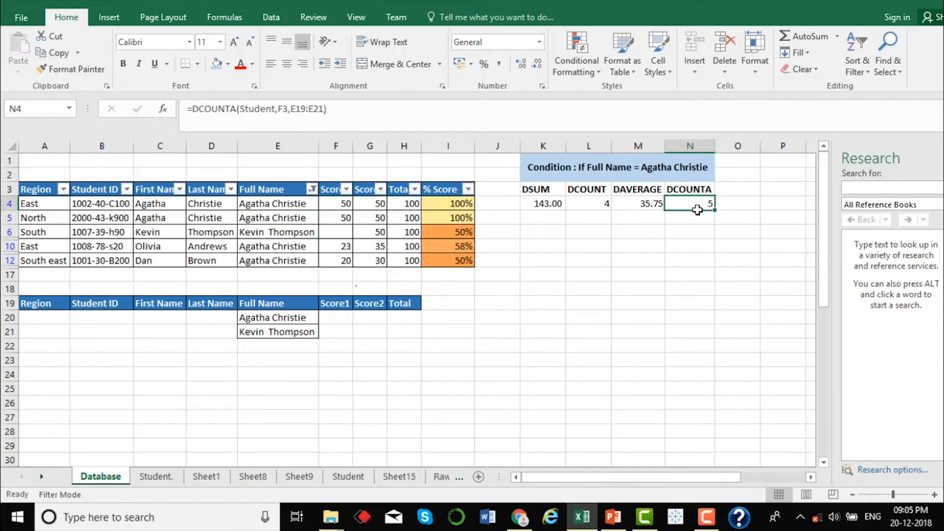